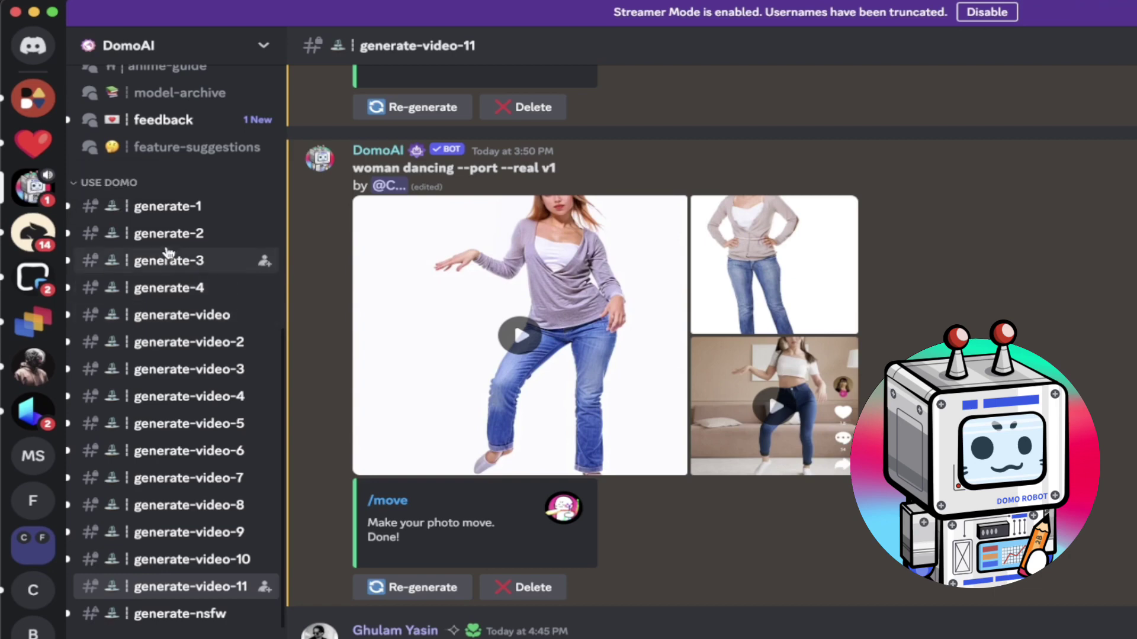
- View the source photo, the reference dance video and the generated clip in the "woman dancing --port --real v1" post
{"action": "mouse_move", "coordinate": [178, 219]}
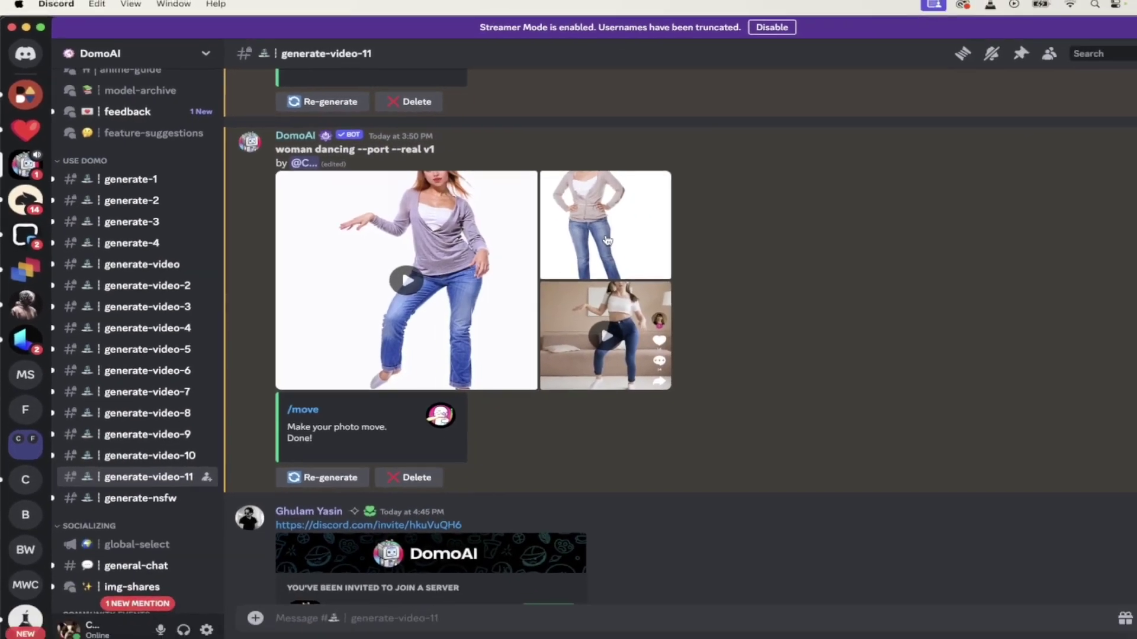
{"action": "left_click", "coordinate": [677, 256]}
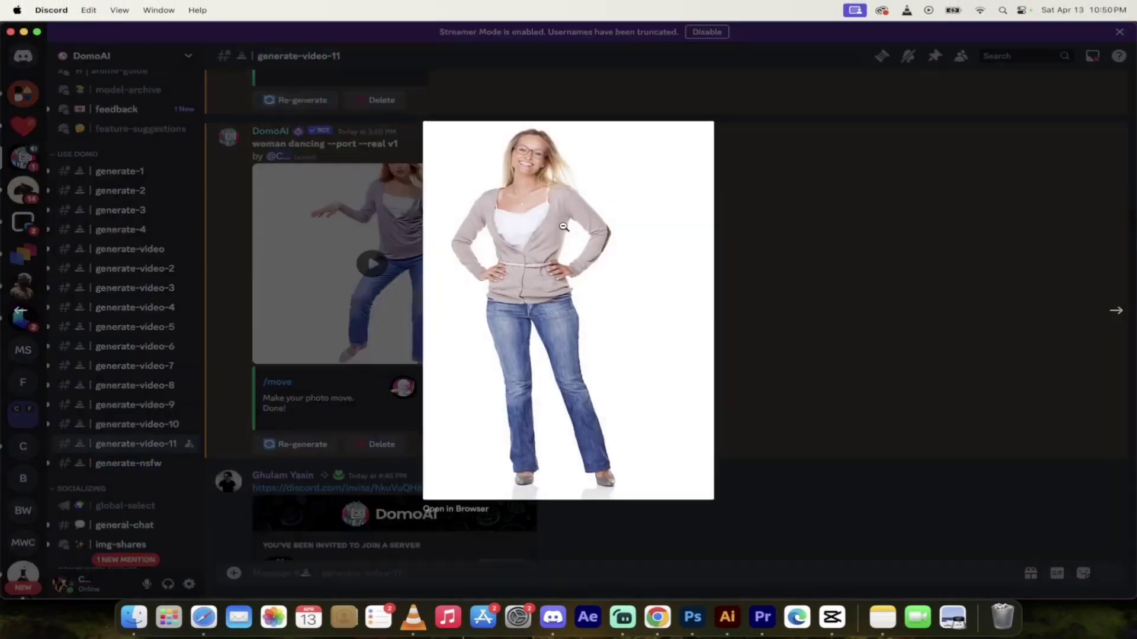
{"action": "left_click", "coordinate": [783, 277]}
{"action": "left_click", "coordinate": [536, 326]}
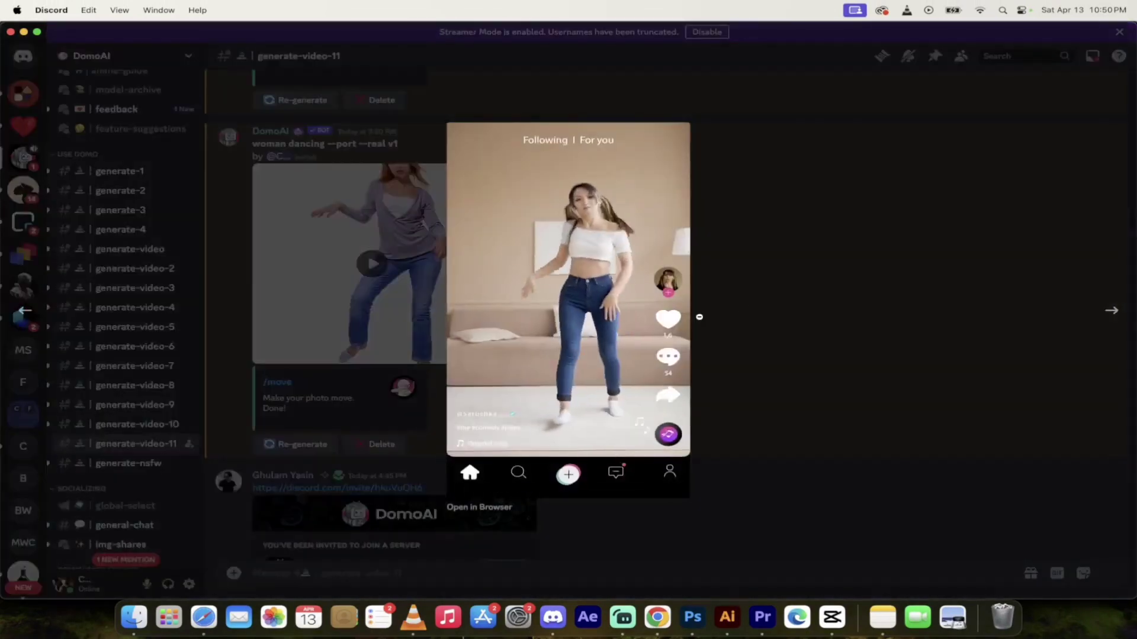
{"action": "left_click", "coordinate": [764, 307]}
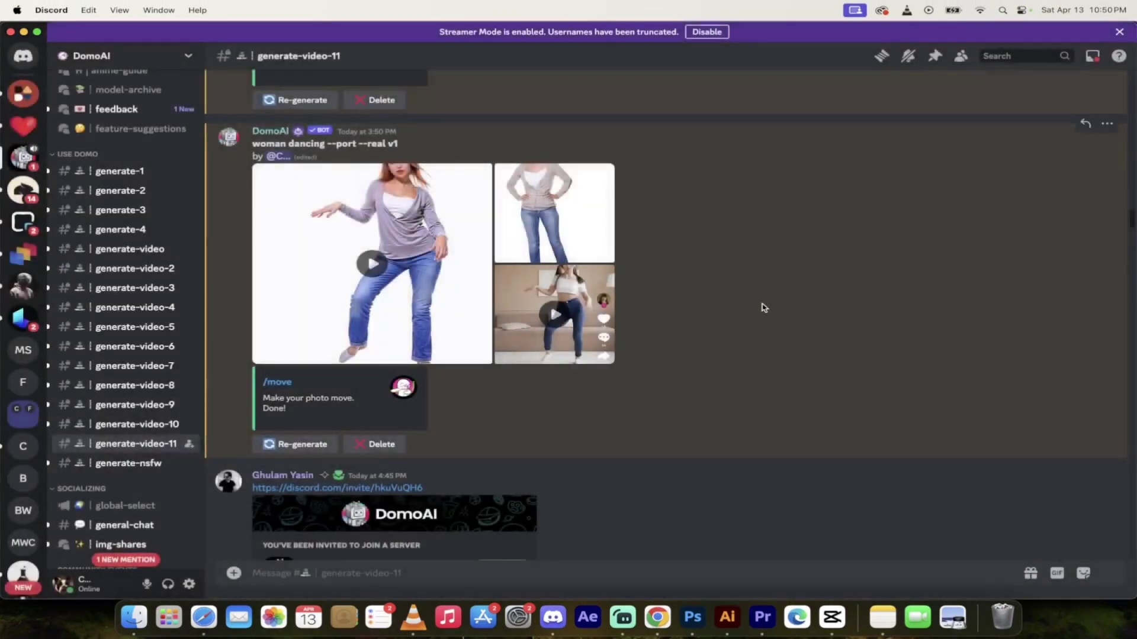
{"action": "left_click", "coordinate": [375, 266]}
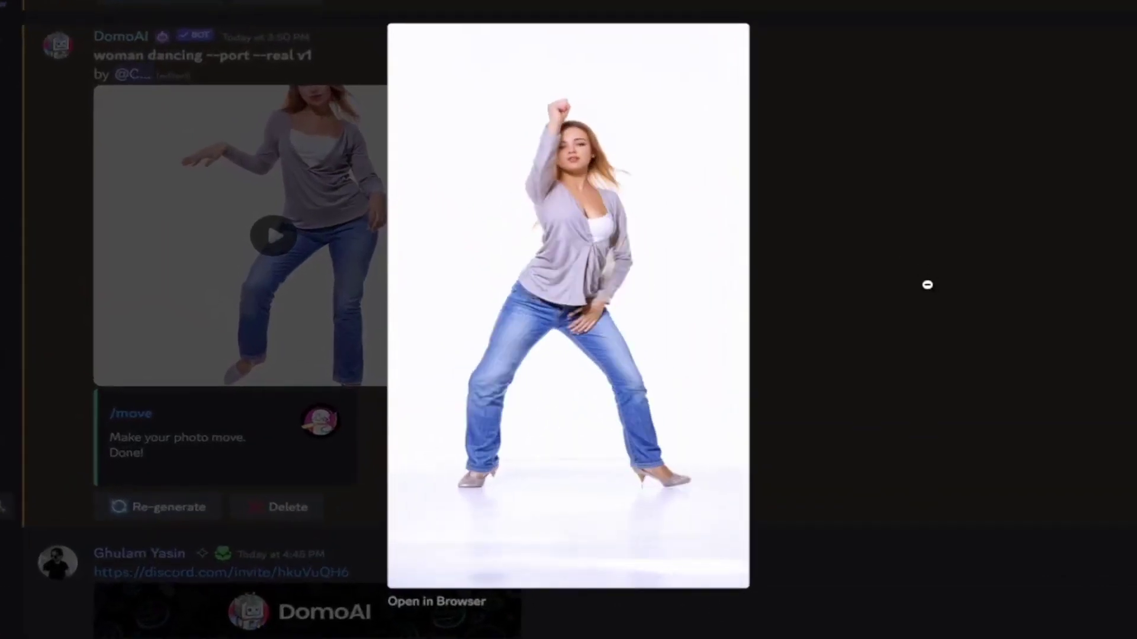
{"action": "left_click", "coordinate": [927, 285]}
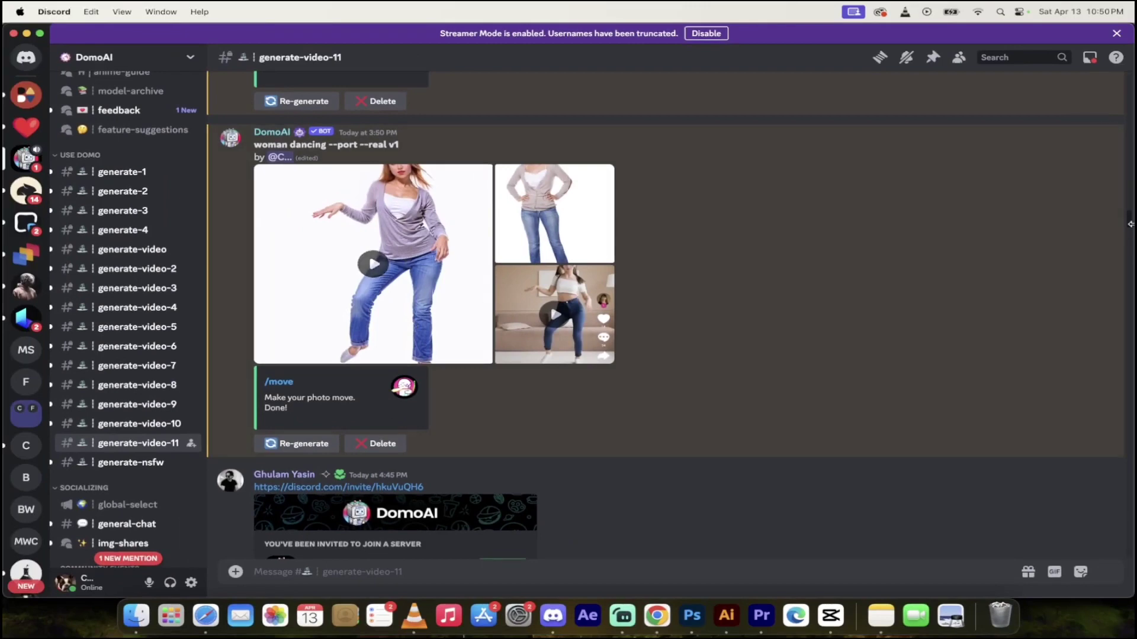
- Start a /move command in generate-video-11 and attach 6003998-uhd_2160_3840_30fps.mp4 from the Movies folder as its video
{"action": "left_click_drag", "start_coordinate": [1129, 223], "coordinate": [1129, 554]}
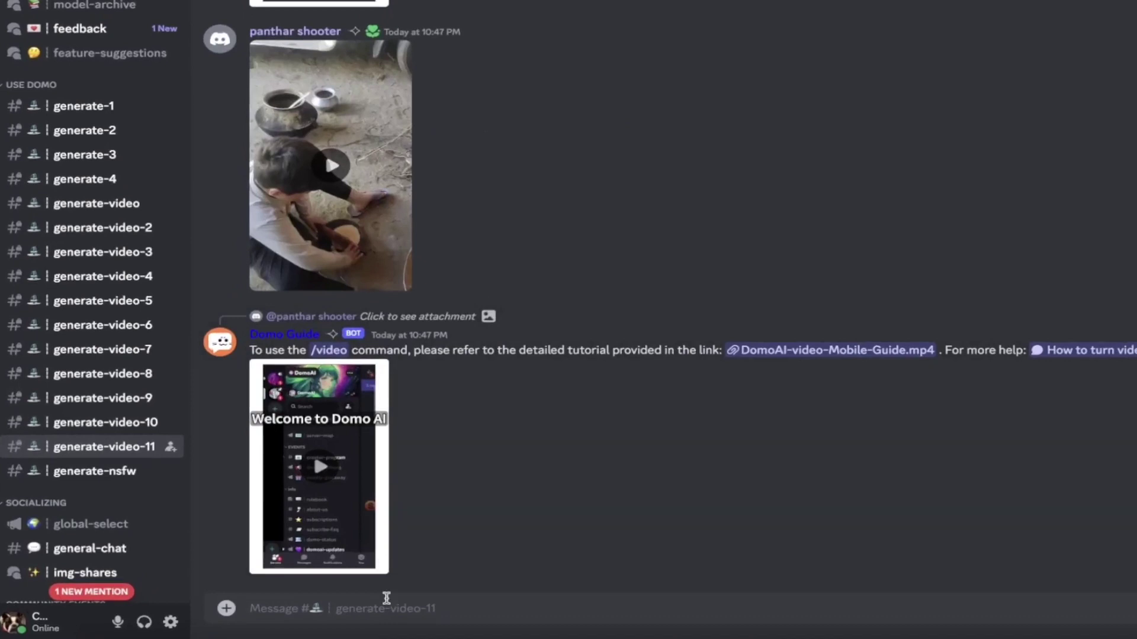
{"action": "left_click", "coordinate": [371, 616]}
{"action": "type", "text": "/move"}
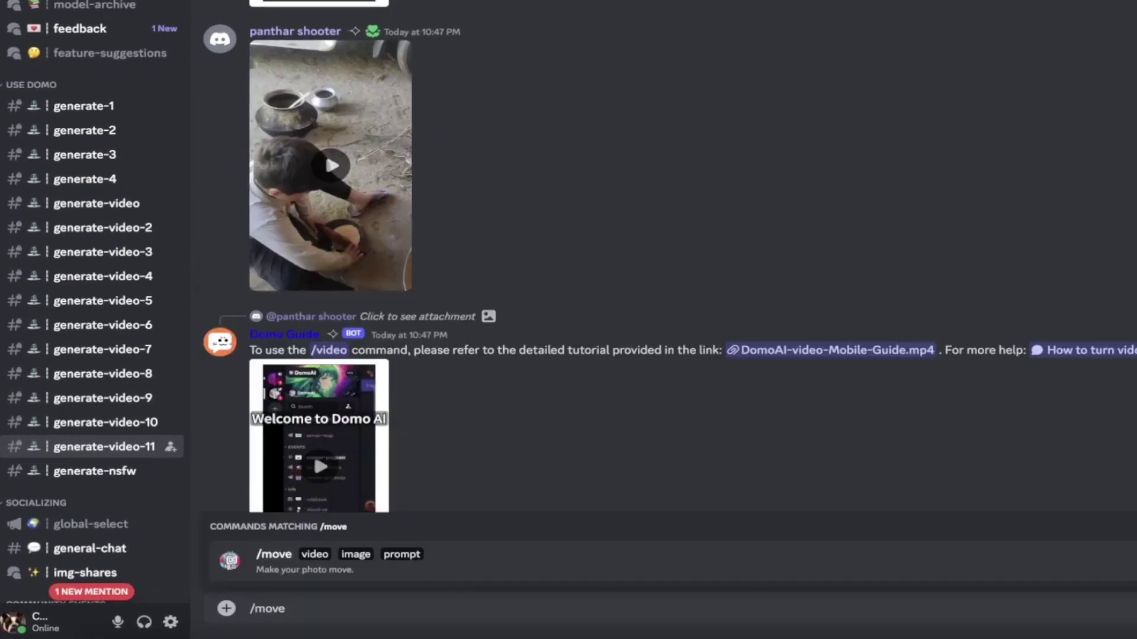
{"action": "key", "text": "Return"}
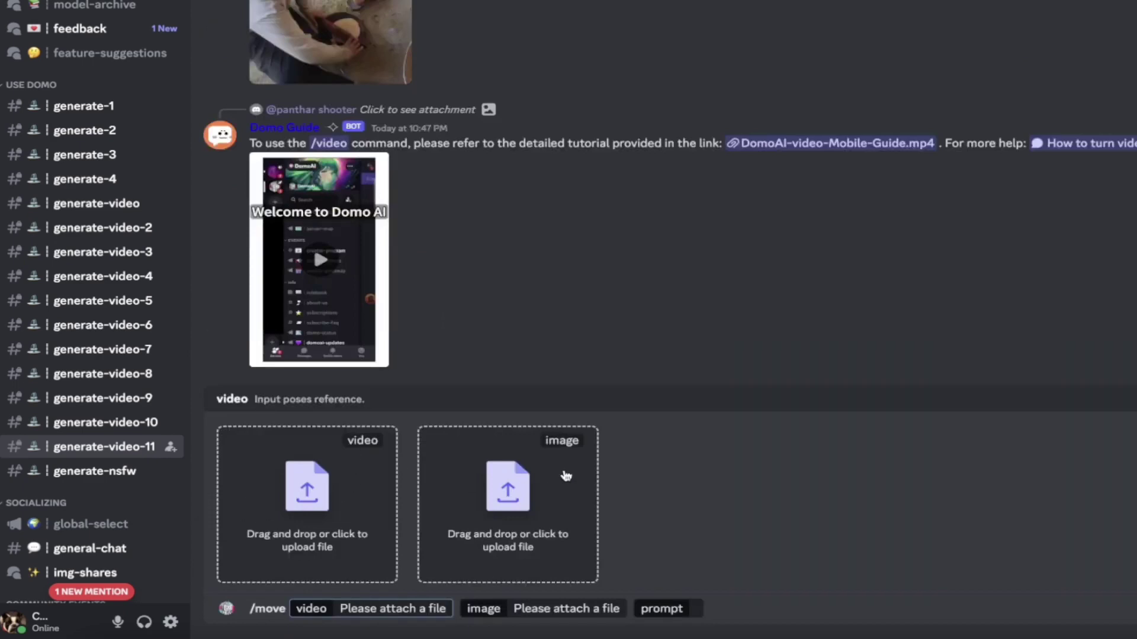
{"action": "left_click", "coordinate": [271, 524]}
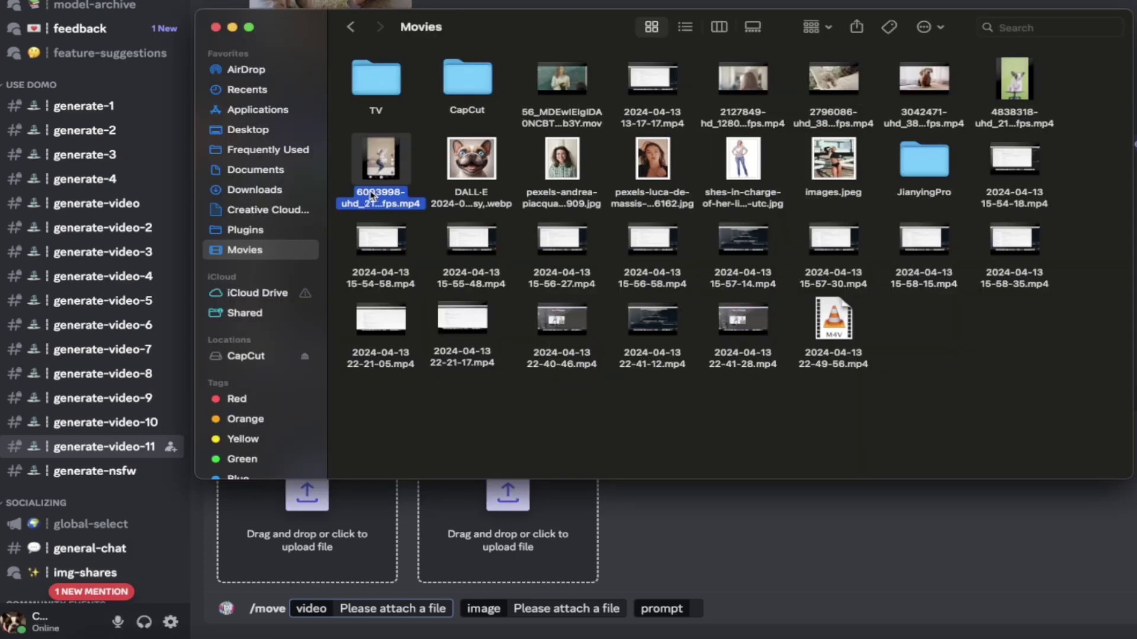
{"action": "left_click_drag", "start_coordinate": [378, 198], "coordinate": [295, 496]}
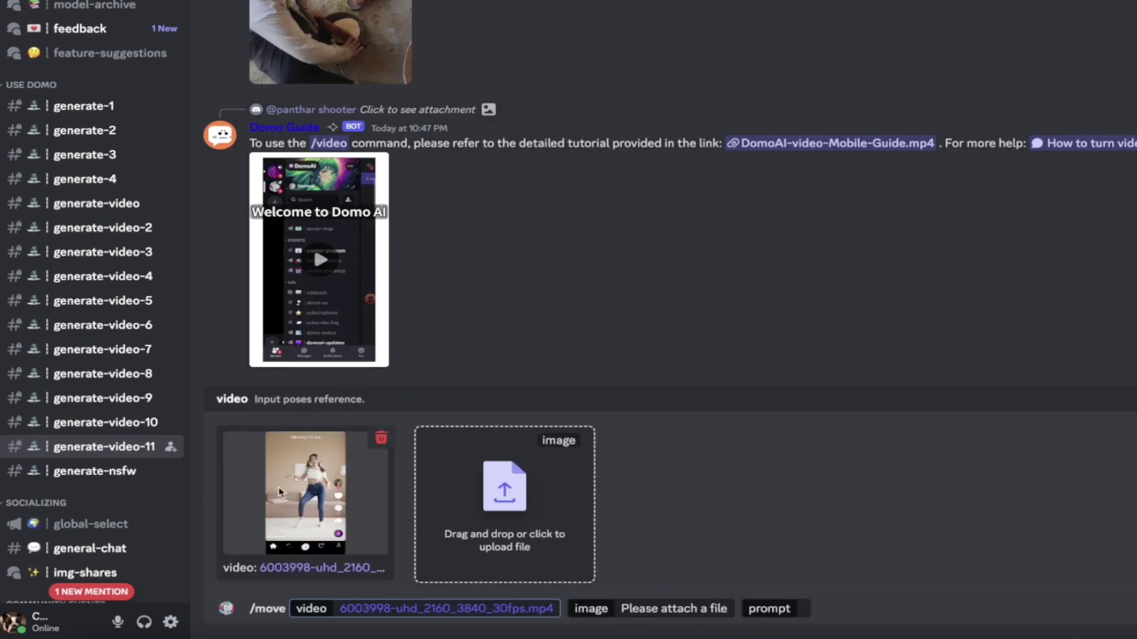
- Attach the Pexels portrait JPG ending in 909 from the Movies folder as the image for the /move command
{"action": "left_click", "coordinate": [513, 491]}
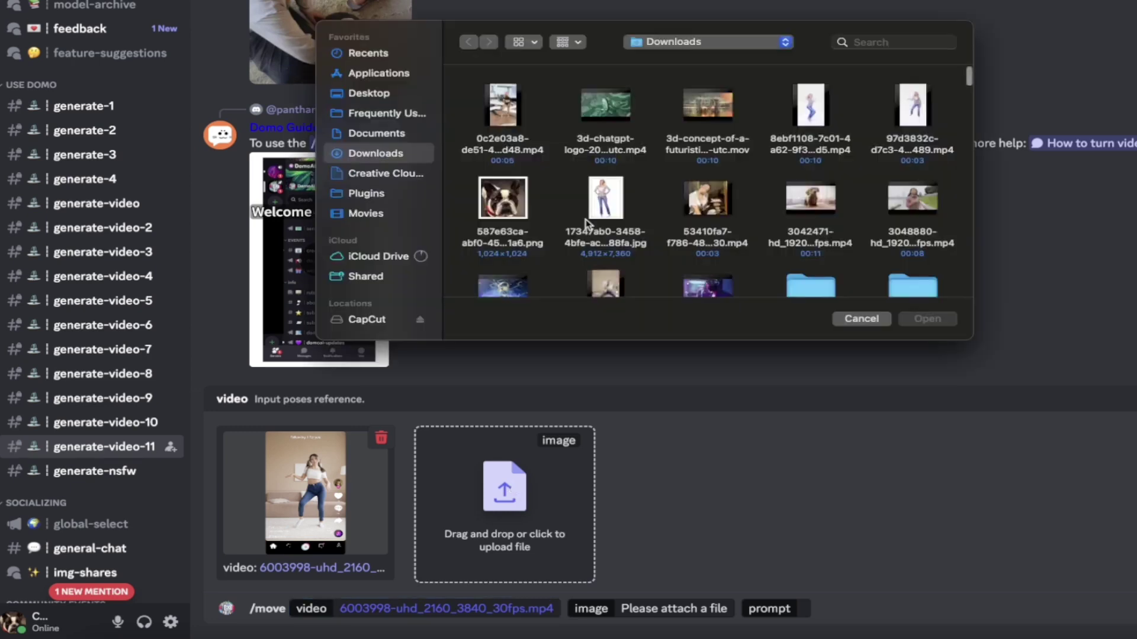
{"action": "left_click", "coordinate": [382, 214]}
{"action": "scroll", "coordinate": [663, 207], "scroll_direction": "down", "scroll_amount": 10}
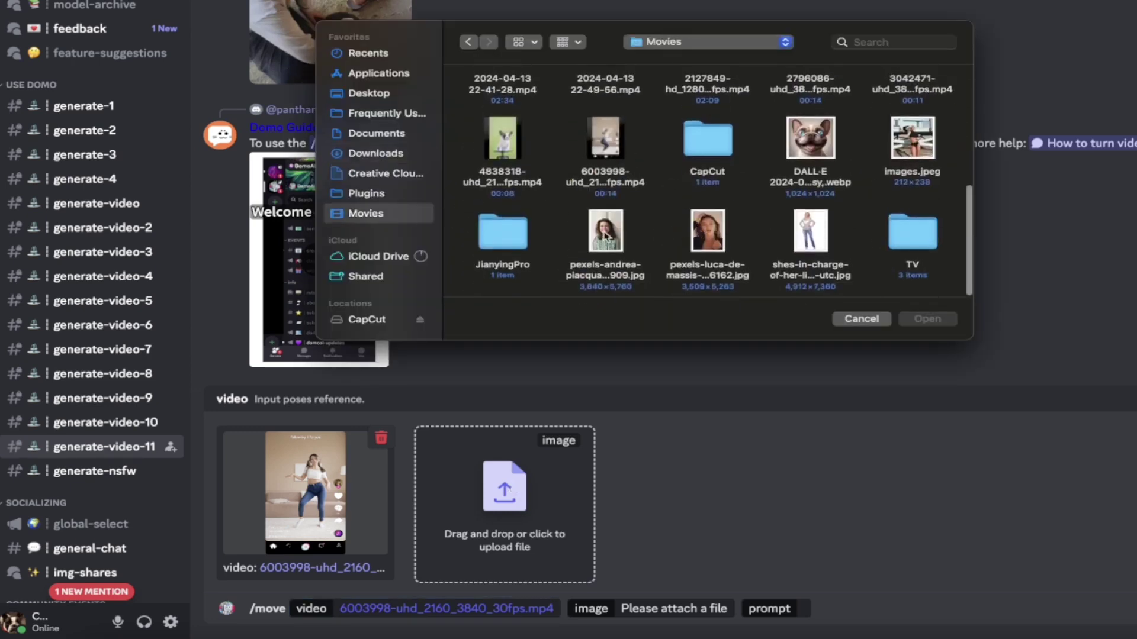
{"action": "left_click", "coordinate": [605, 234]}
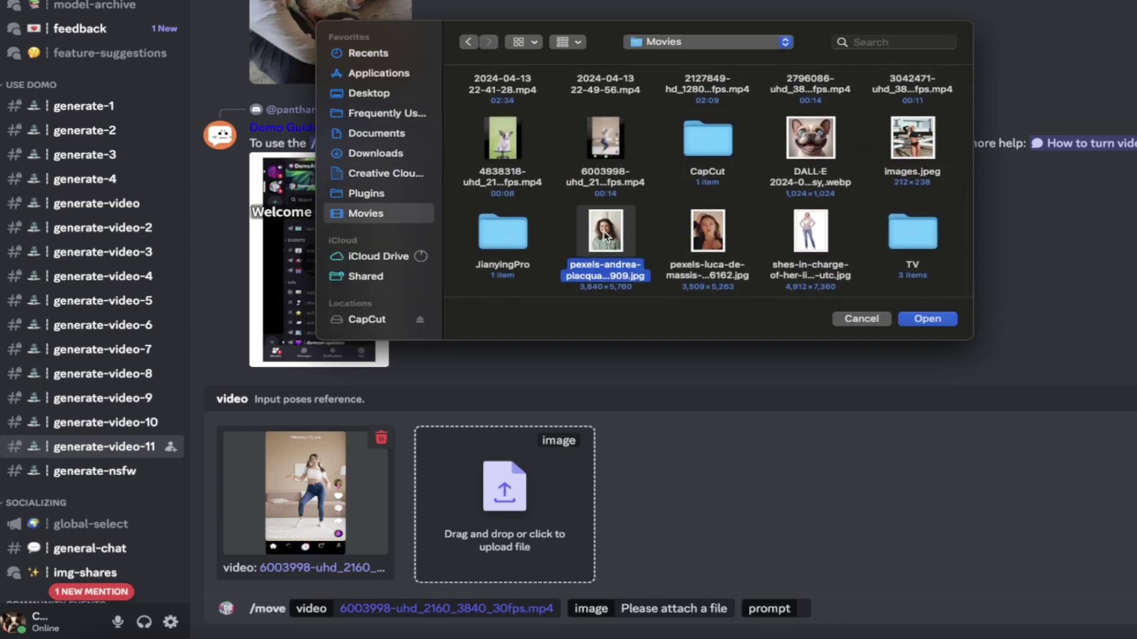
{"action": "left_click", "coordinate": [916, 315]}
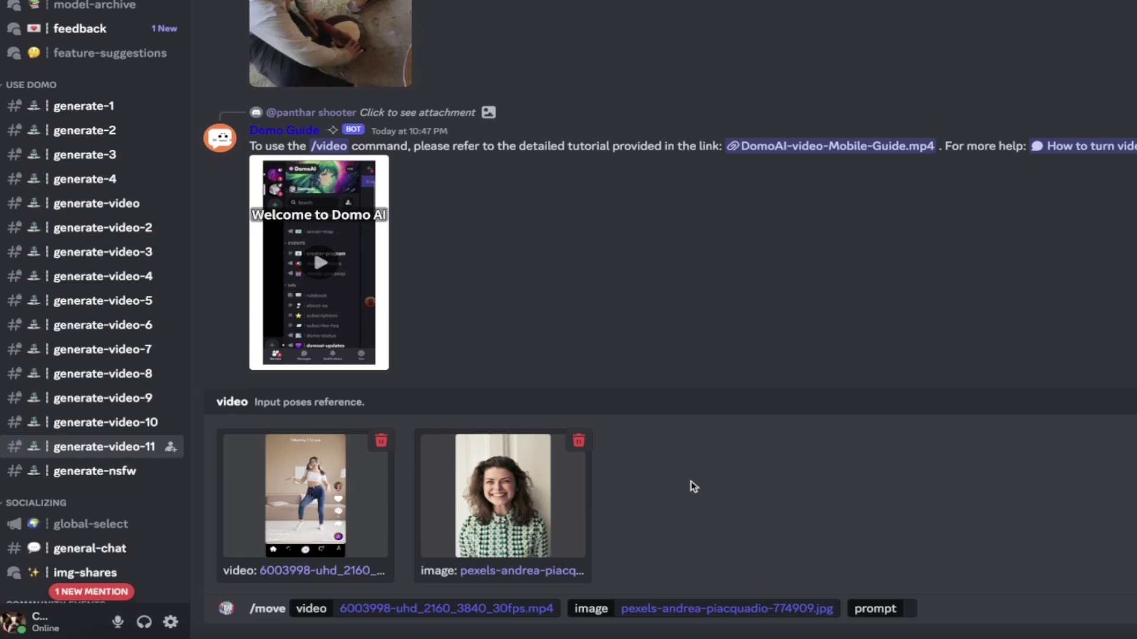
- Enter the prompt "attractive lady dancing" for the /move command and submit it
{"action": "left_click", "coordinate": [895, 610]}
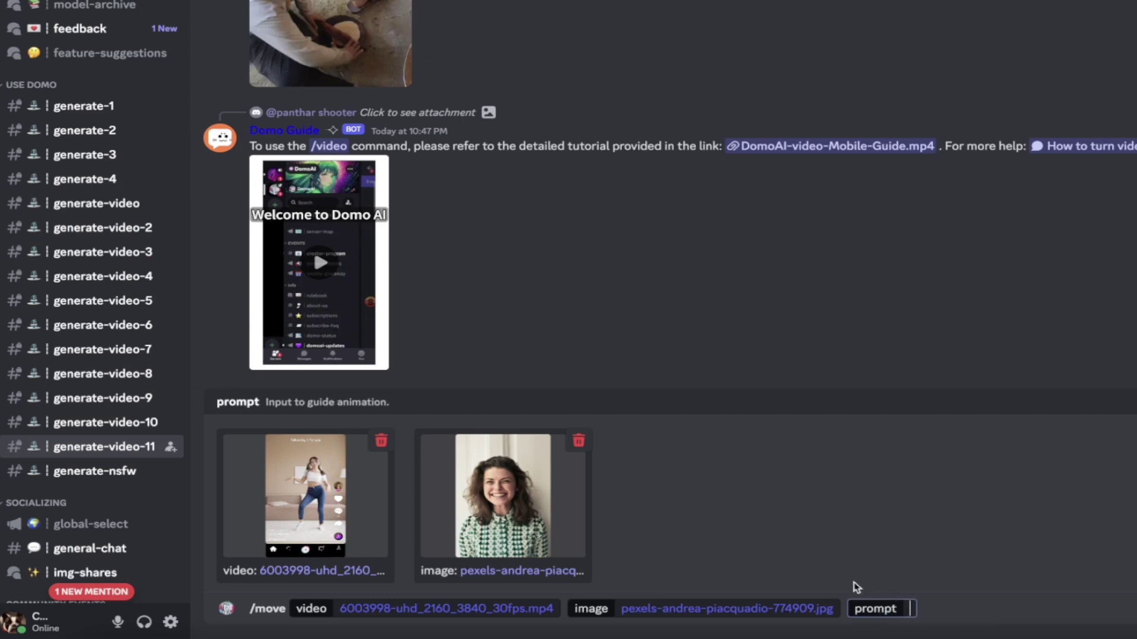
{"action": "type", "text": "attractive lady"}
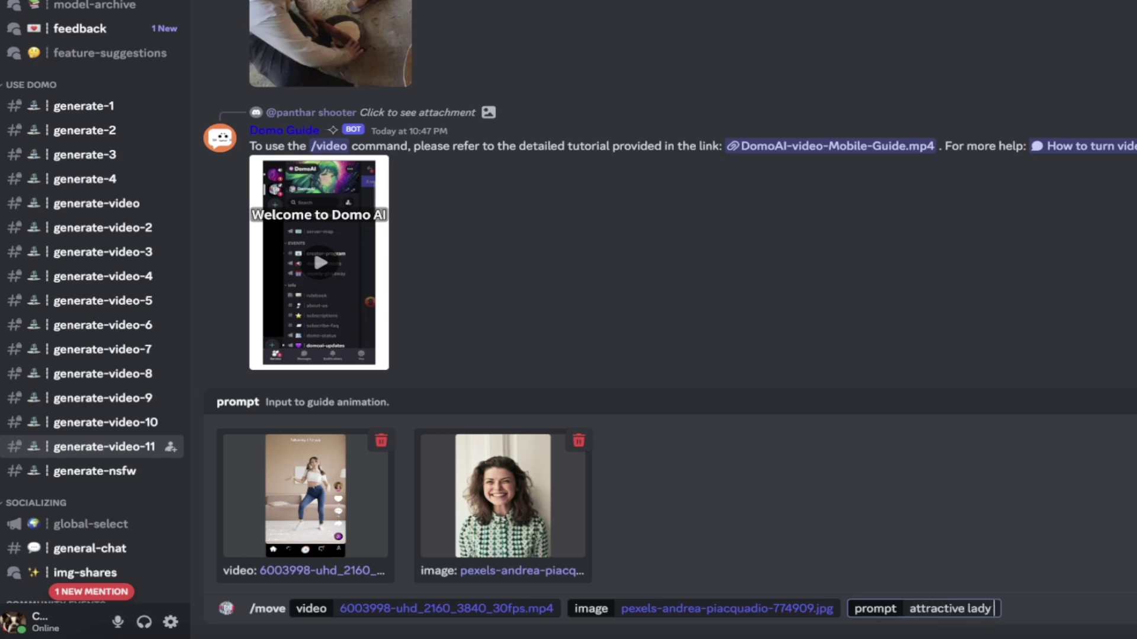
{"action": "type", "text": " dancing"}
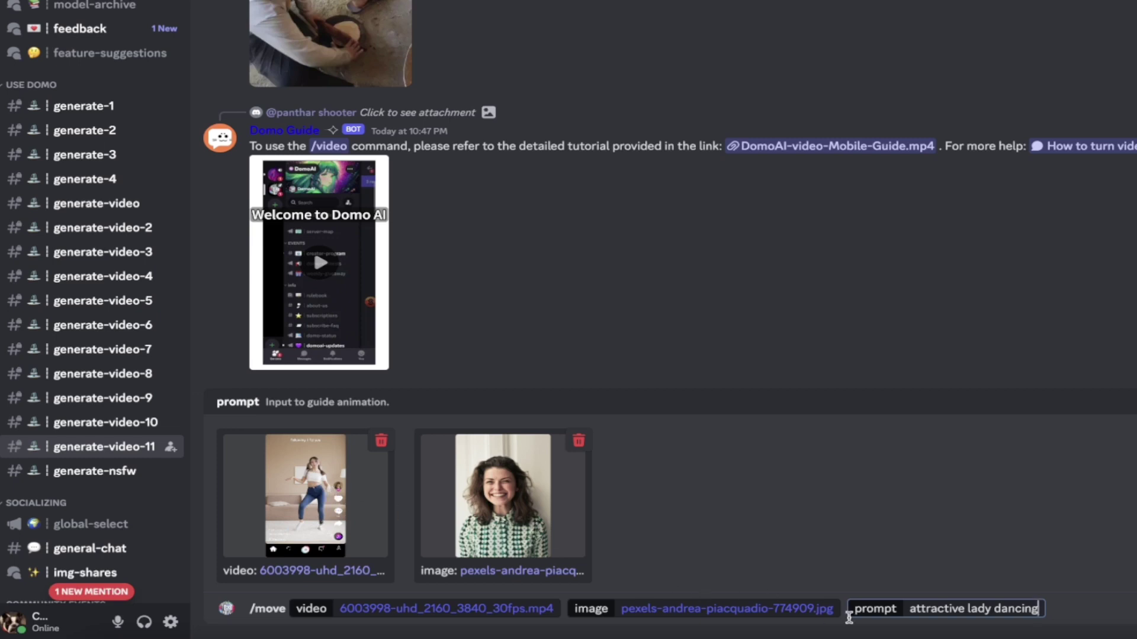
{"action": "key", "text": "Return"}
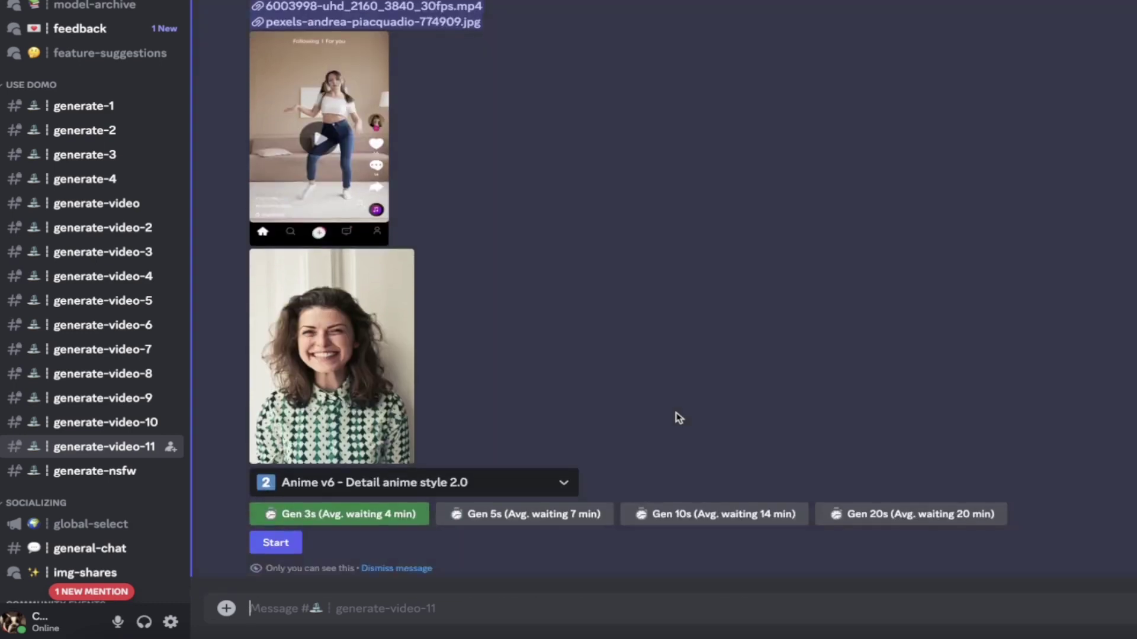
- Choose the Anime v6 - Detail anime style 2.0 model with the Gen 10s duration and start the generation
{"action": "left_click", "coordinate": [525, 481]}
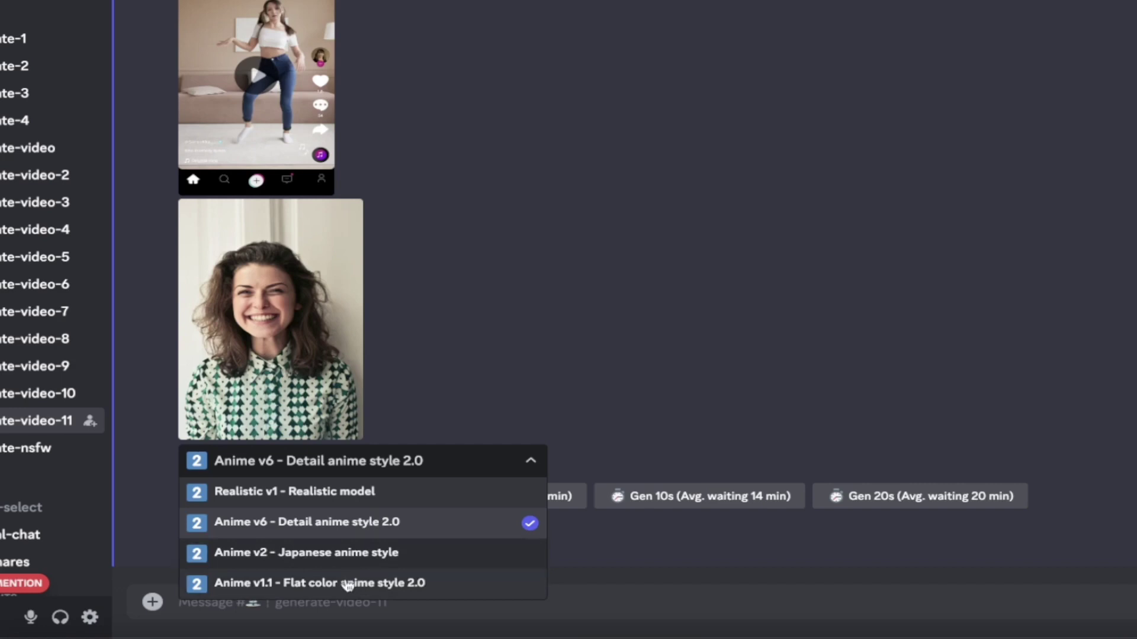
{"action": "left_click", "coordinate": [377, 529]}
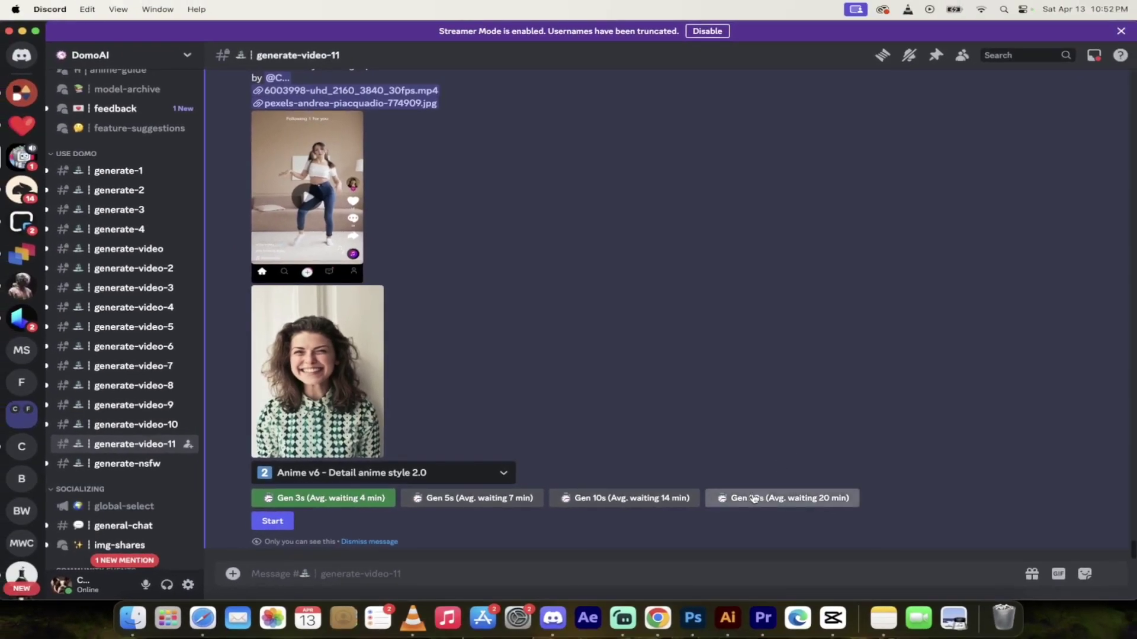
{"action": "left_click", "coordinate": [620, 502]}
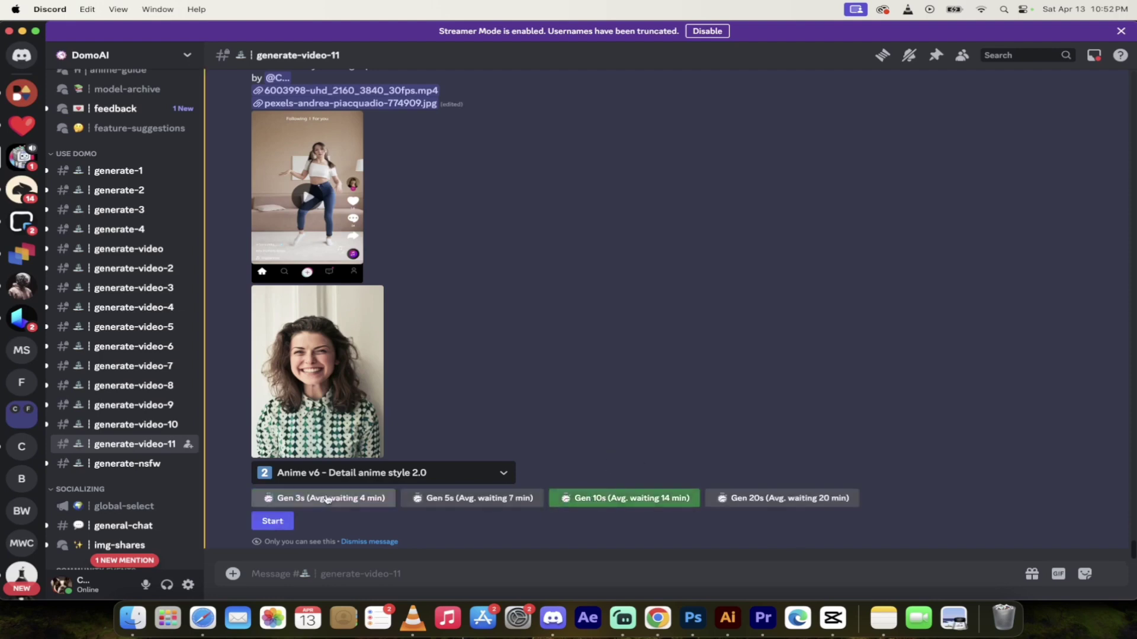
{"action": "left_click", "coordinate": [279, 522]}
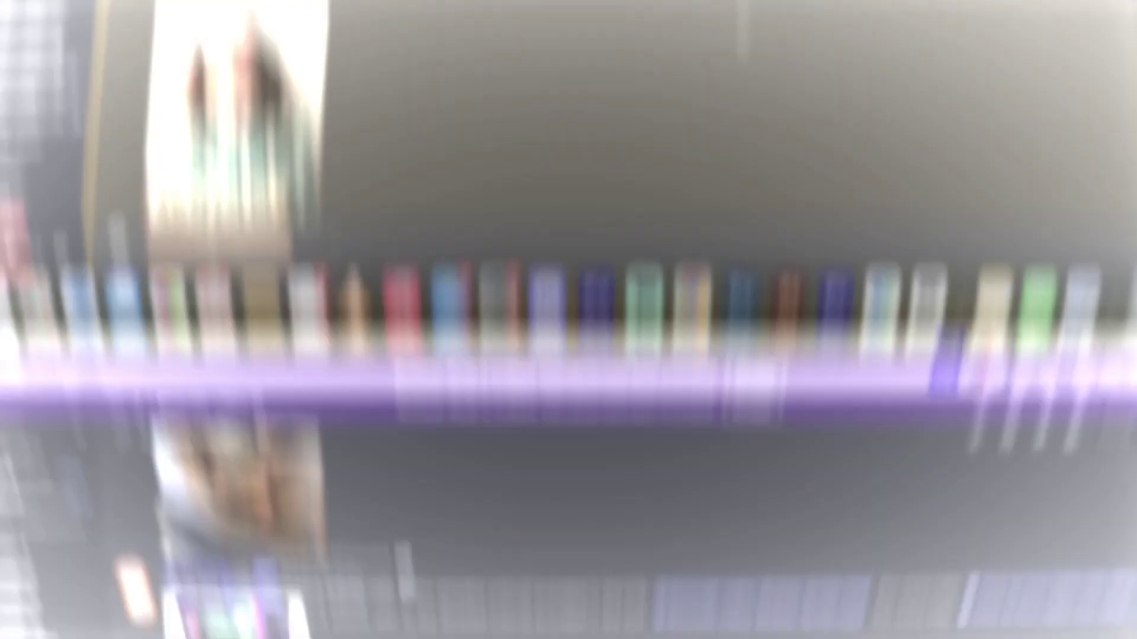
- Look over the source portrait and the reference dance video shown with the generated result
{"action": "scroll", "coordinate": [701, 387], "scroll_direction": "down", "scroll_amount": 3}
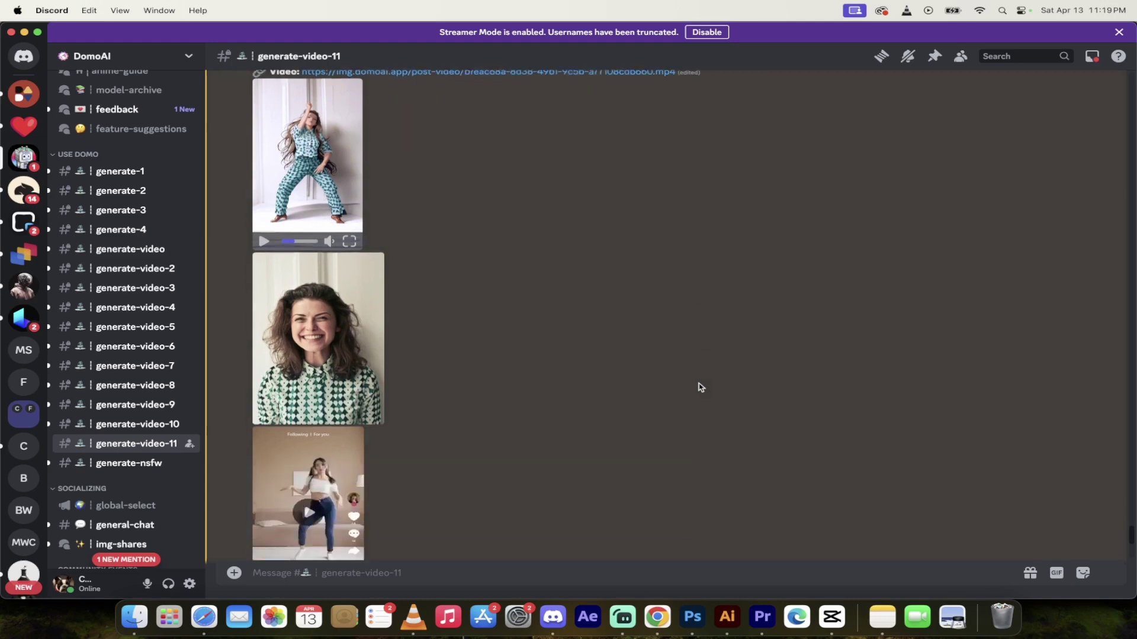
{"action": "left_click", "coordinate": [332, 329]}
{"action": "left_click", "coordinate": [822, 366]}
{"action": "scroll", "coordinate": [560, 330], "scroll_direction": "down", "scroll_amount": 3}
{"action": "scroll", "coordinate": [317, 396], "scroll_direction": "up", "scroll_amount": 1}
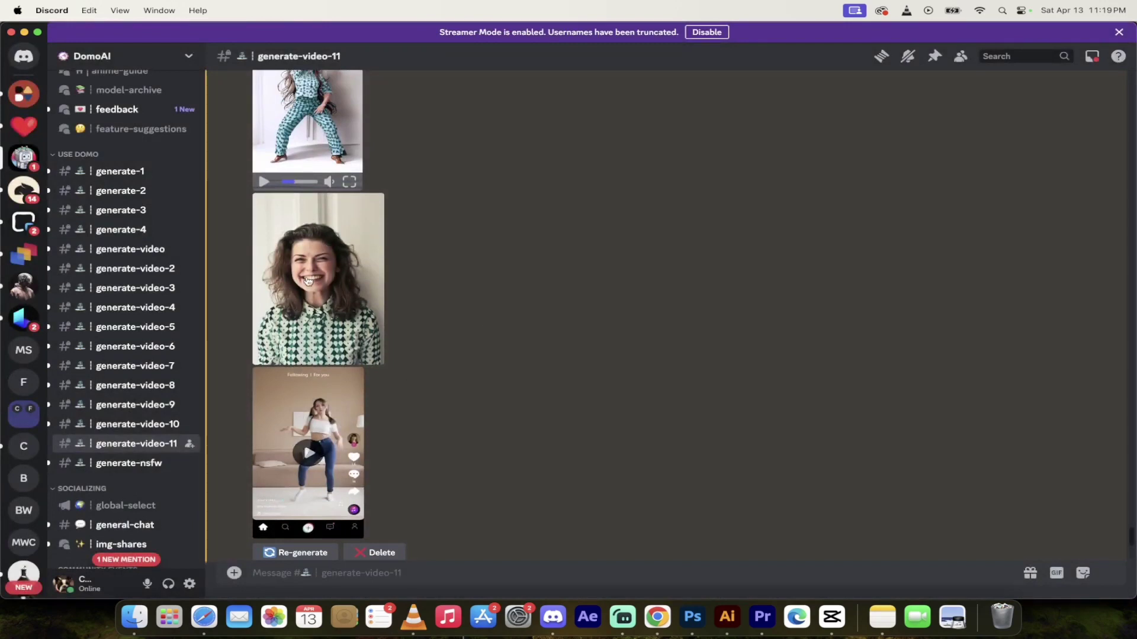
- Play the generated dance clip from its beginning in full screen, then return to its post and review the result links
{"action": "scroll", "coordinate": [307, 282], "scroll_direction": "up", "scroll_amount": 3}
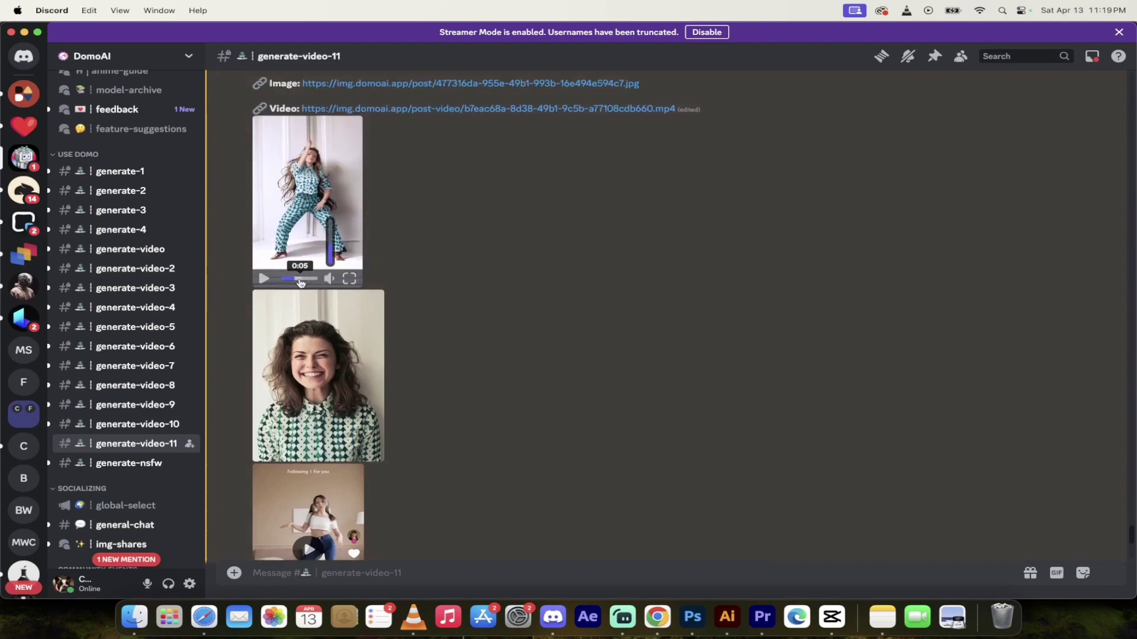
{"action": "left_click", "coordinate": [283, 279]}
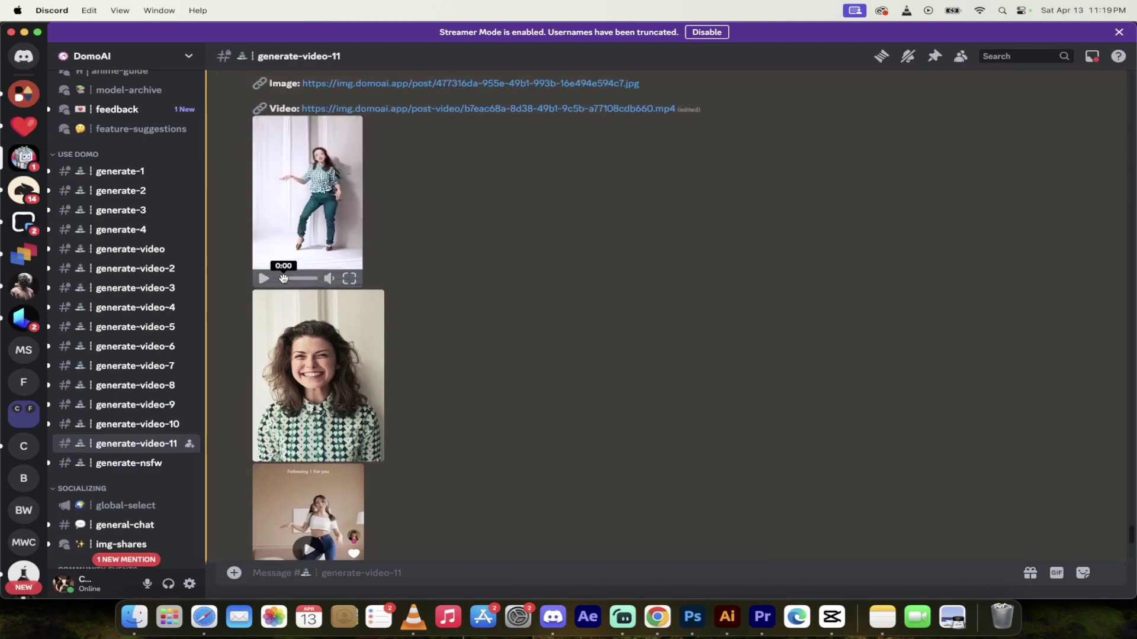
{"action": "left_click", "coordinate": [350, 279]}
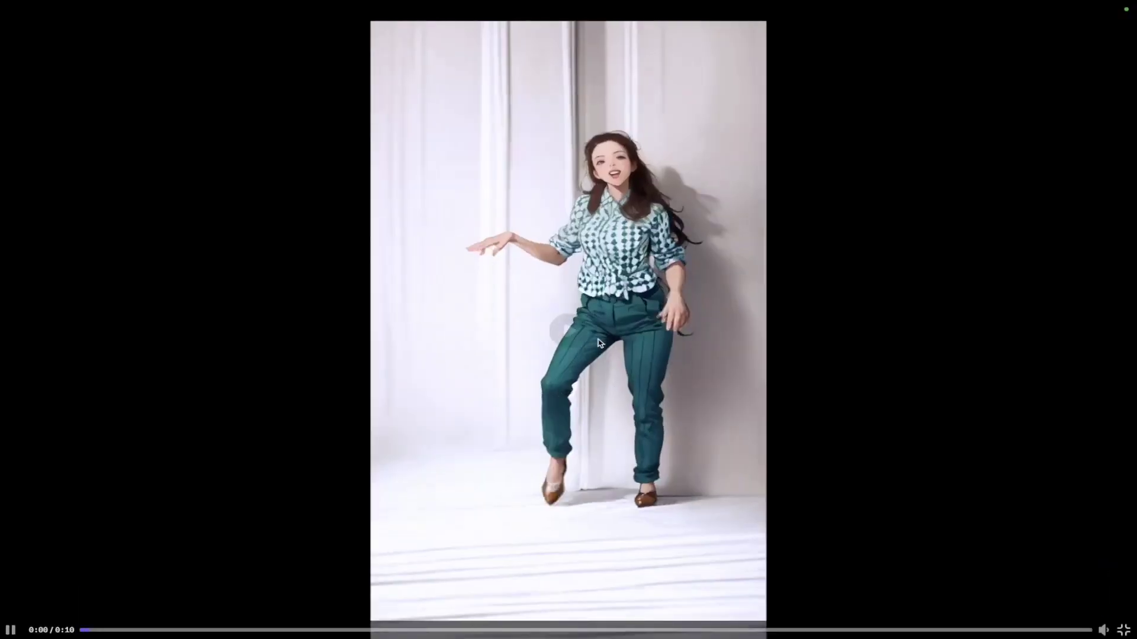
{"action": "left_click", "coordinate": [614, 256]}
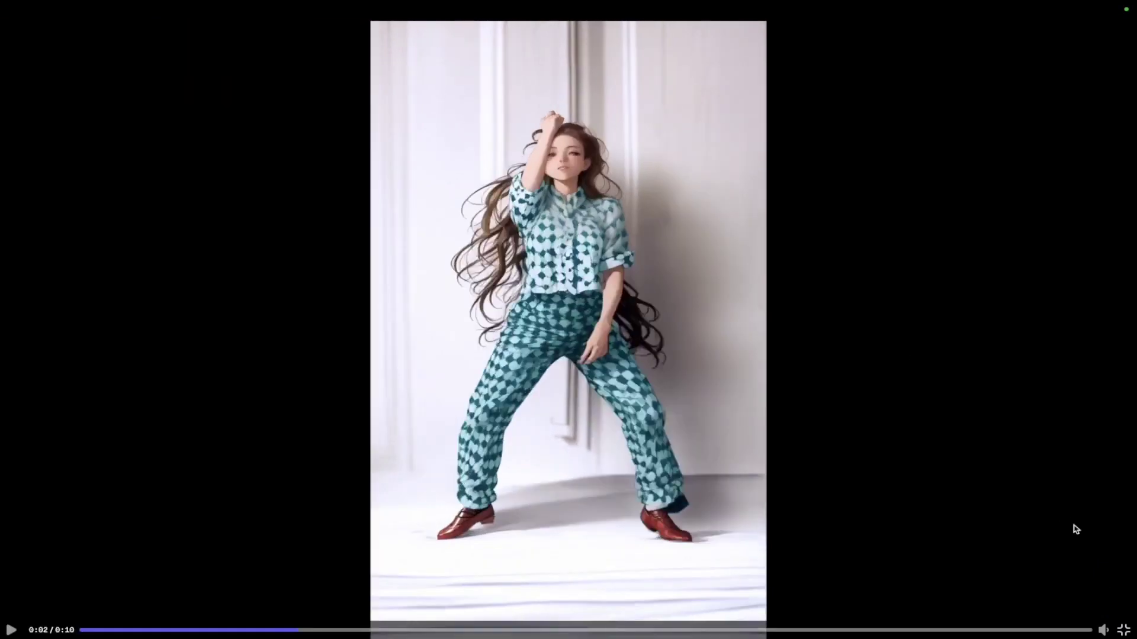
{"action": "left_click", "coordinate": [1123, 631]}
{"action": "scroll", "coordinate": [497, 289], "scroll_direction": "up", "scroll_amount": 2}
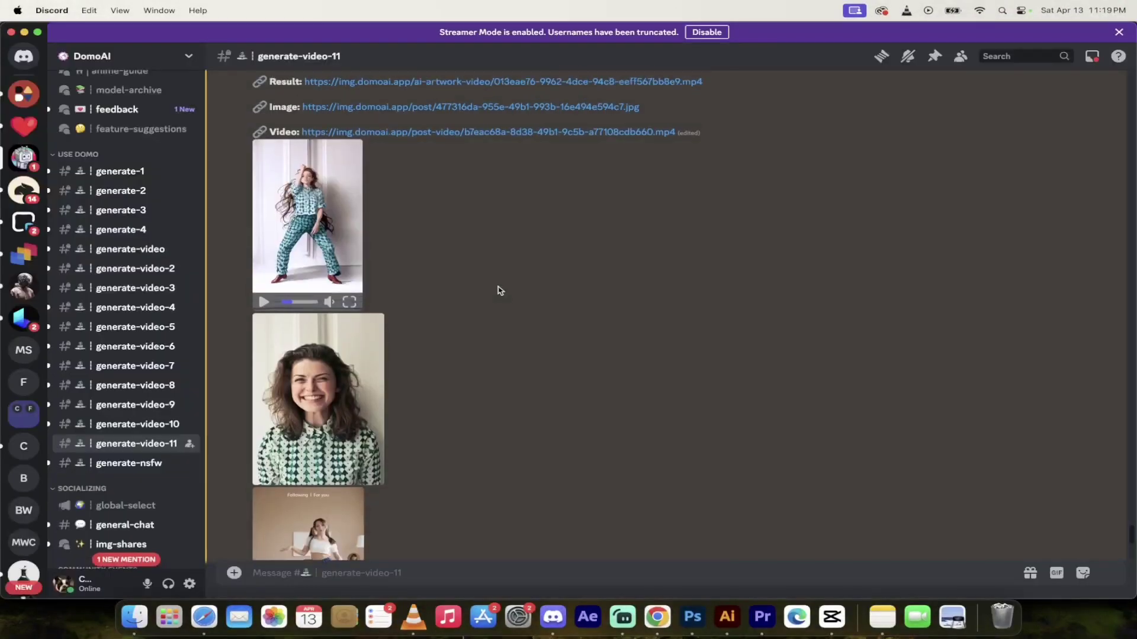
{"action": "scroll", "coordinate": [500, 291], "scroll_direction": "up", "scroll_amount": 1}
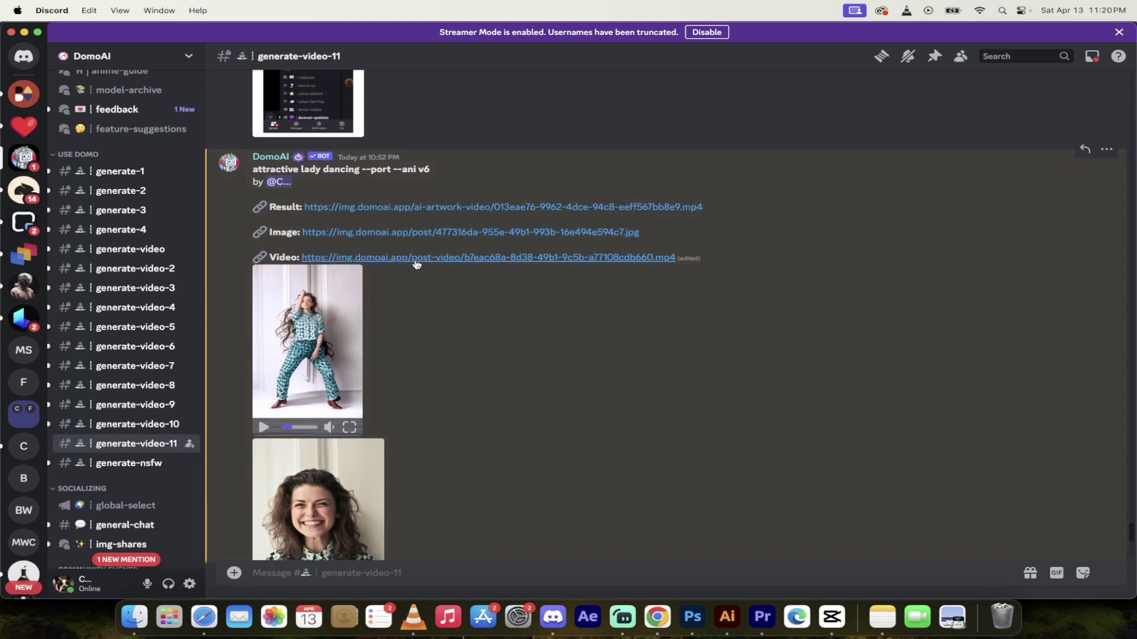
{"action": "scroll", "coordinate": [462, 310], "scroll_direction": "down", "scroll_amount": 1}
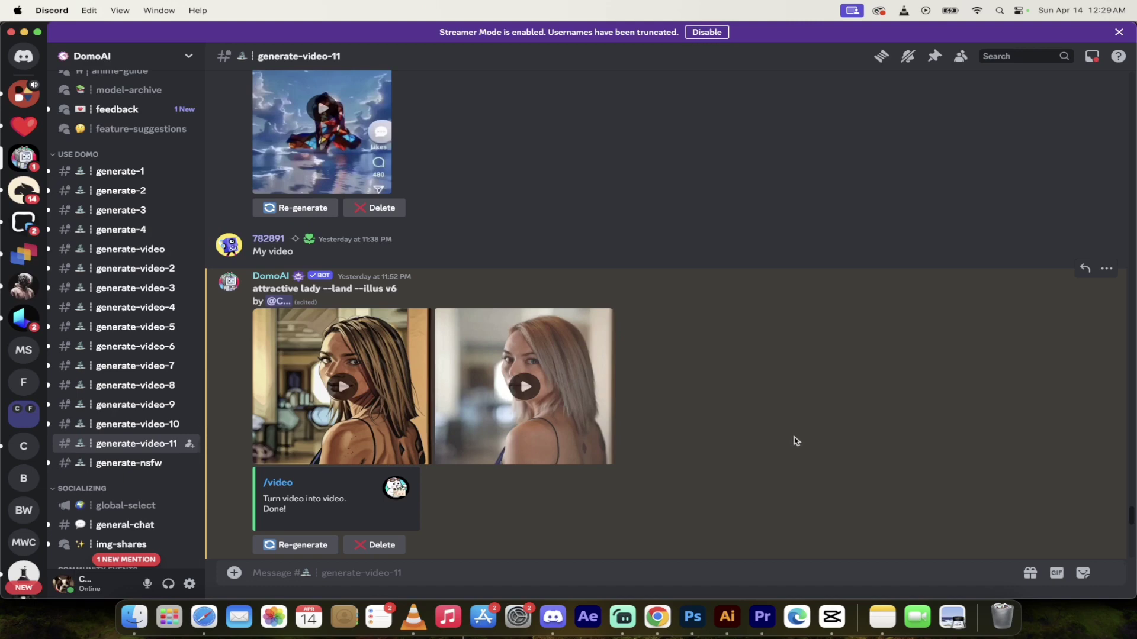
- View the original and the stylised video in the "attractive lady --land --illus v6" post
{"action": "left_click", "coordinate": [525, 388]}
{"action": "scroll", "coordinate": [727, 385], "scroll_direction": "down", "scroll_amount": 2}
{"action": "scroll", "coordinate": [705, 366], "scroll_direction": "up", "scroll_amount": 1}
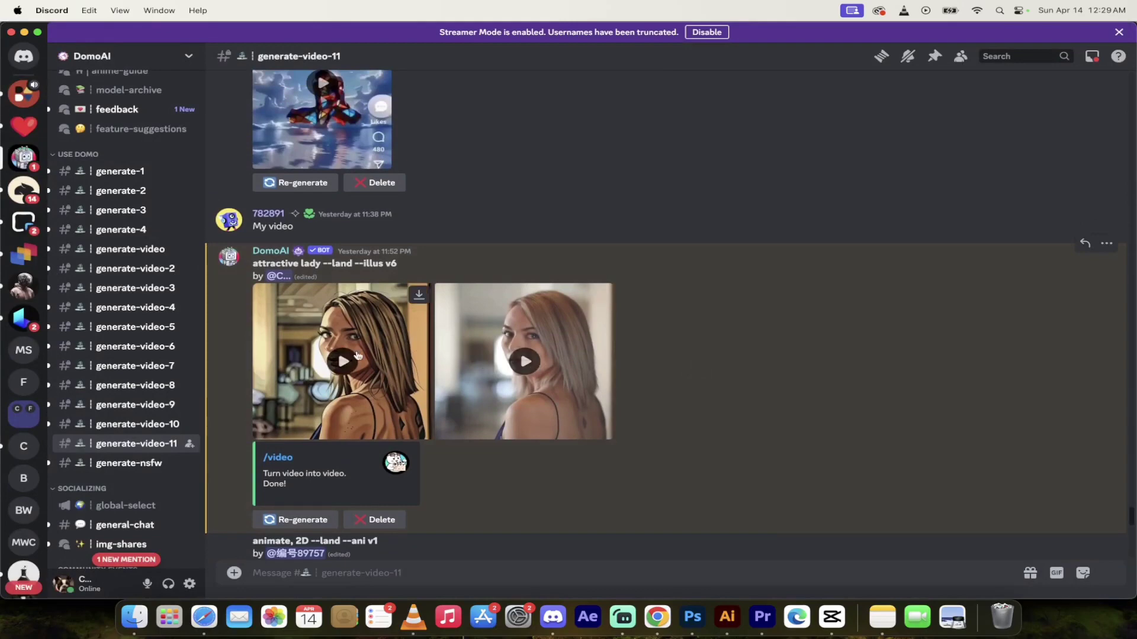
{"action": "left_click", "coordinate": [343, 363]}
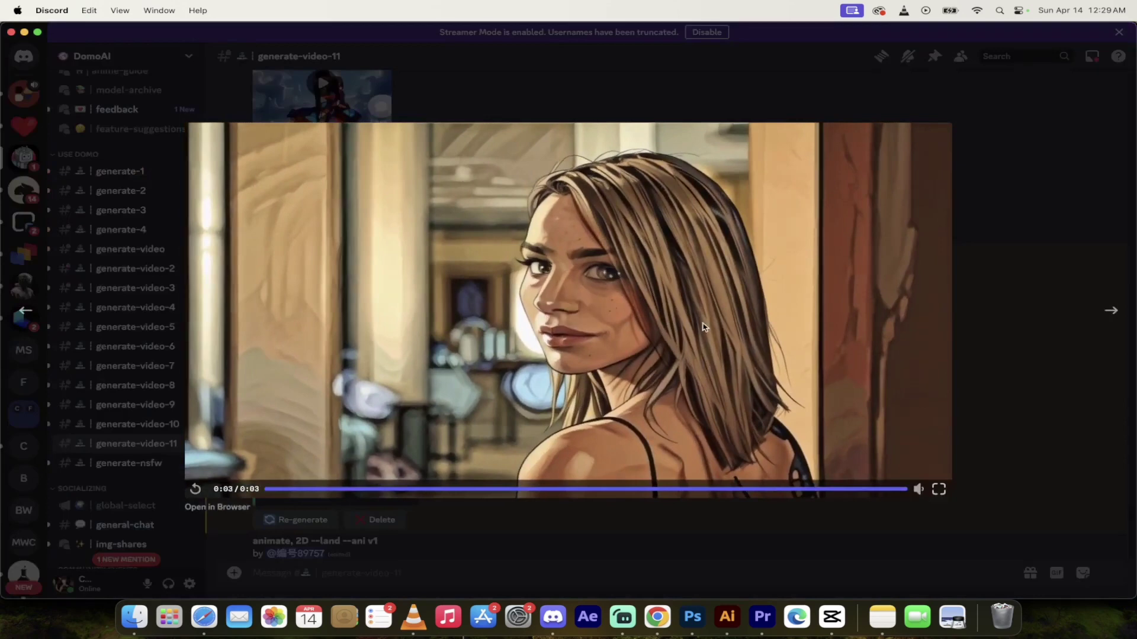
{"action": "left_click", "coordinate": [1013, 441]}
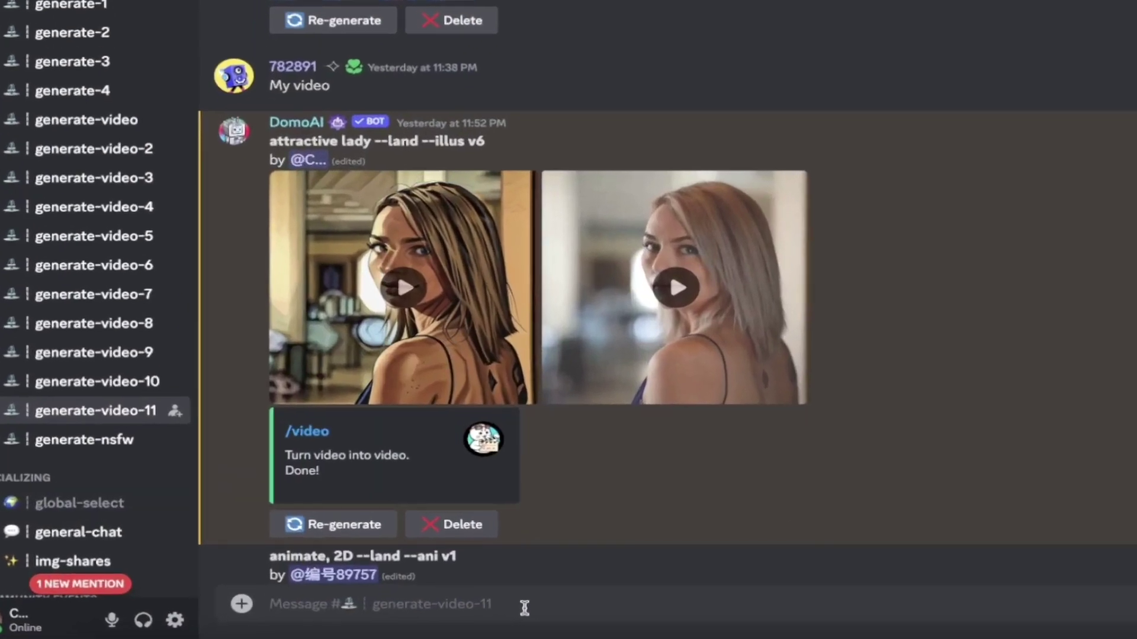
- Set up a /video command and attach the puppy clip 3042471-uhd_3840_2160_30fps.mp4 from the Movies folder
{"action": "type", "text": "/video"}
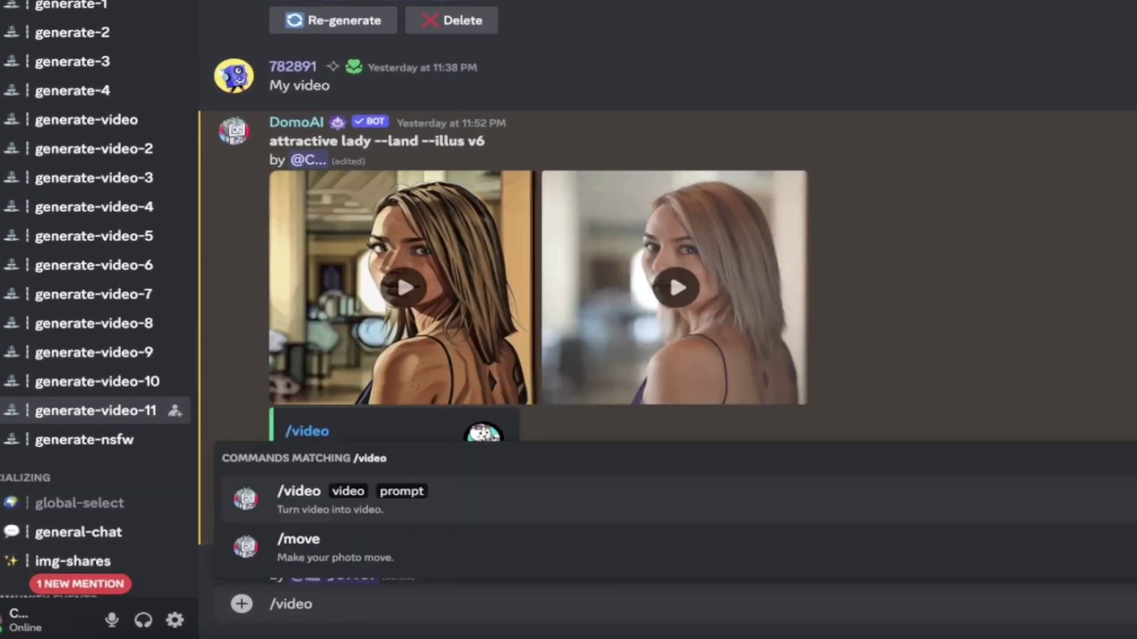
{"action": "key", "text": "Return"}
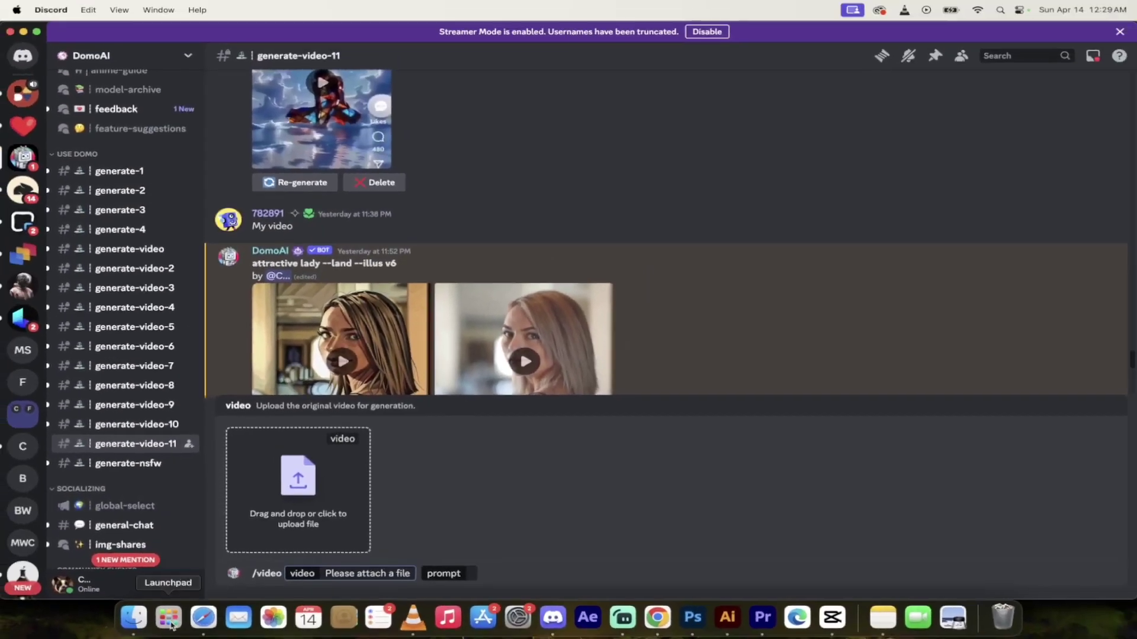
{"action": "left_click", "coordinate": [138, 627]}
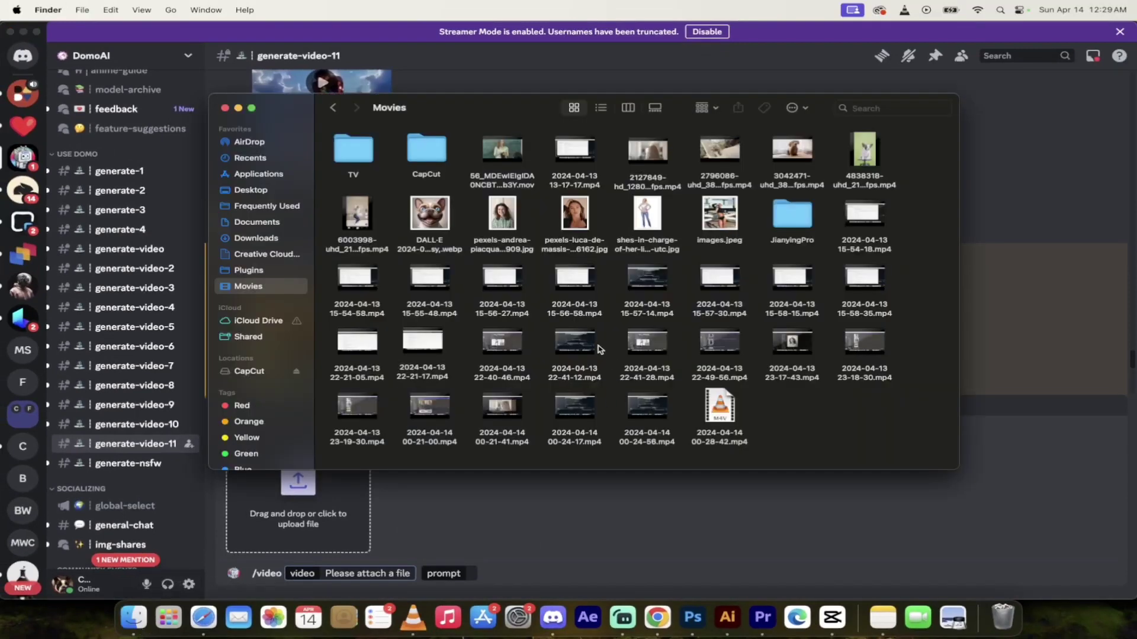
{"action": "left_click", "coordinate": [674, 186]}
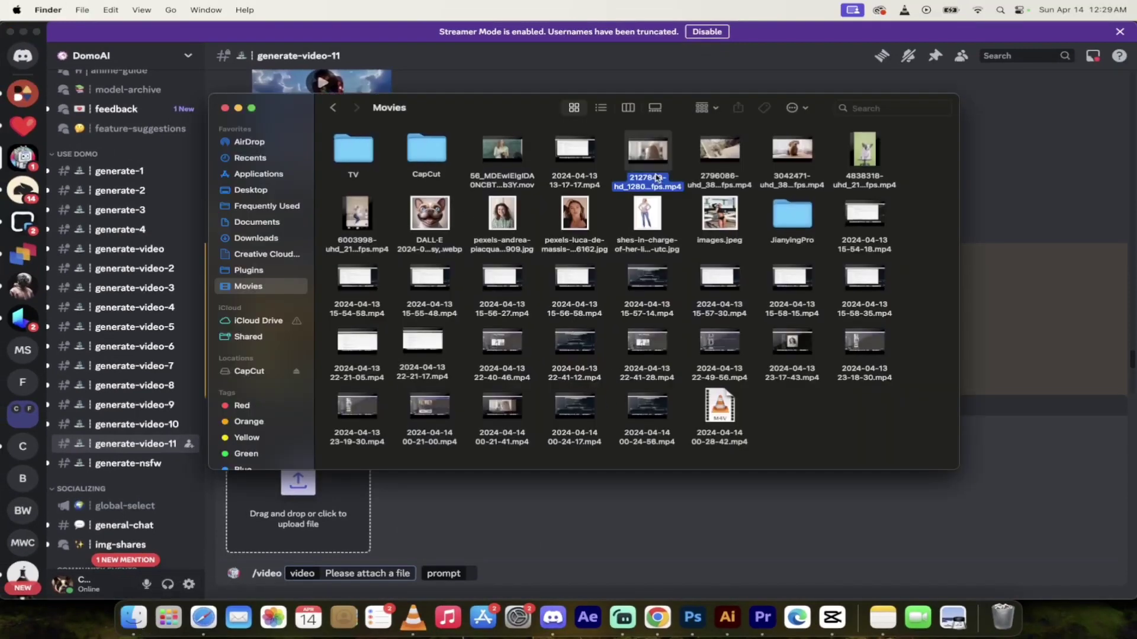
{"action": "left_click_drag", "start_coordinate": [801, 178], "coordinate": [363, 460]}
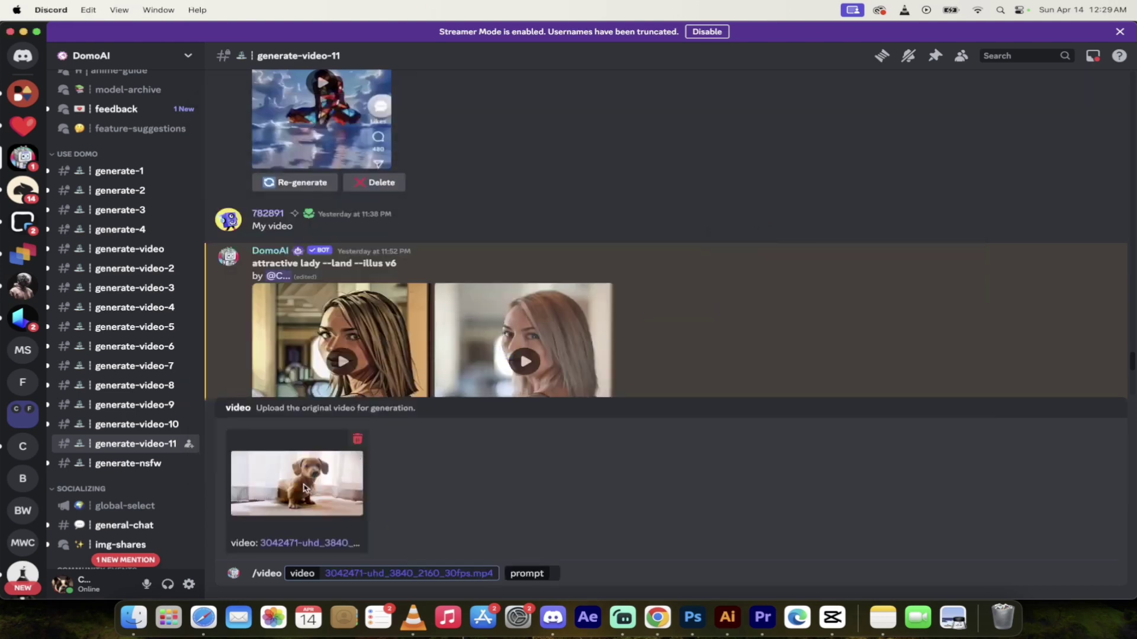
- Enter "cute puppy" as the prompt and submit the /video command
{"action": "left_click", "coordinate": [541, 574]}
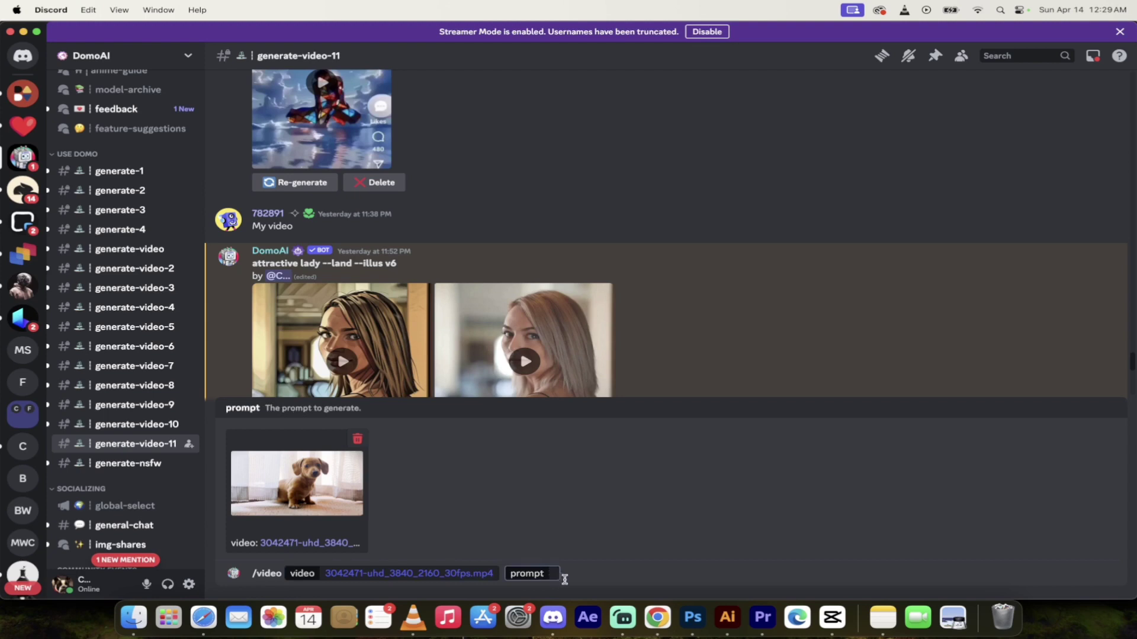
{"action": "type", "text": "cute puppy"}
{"action": "key", "text": "Return"}
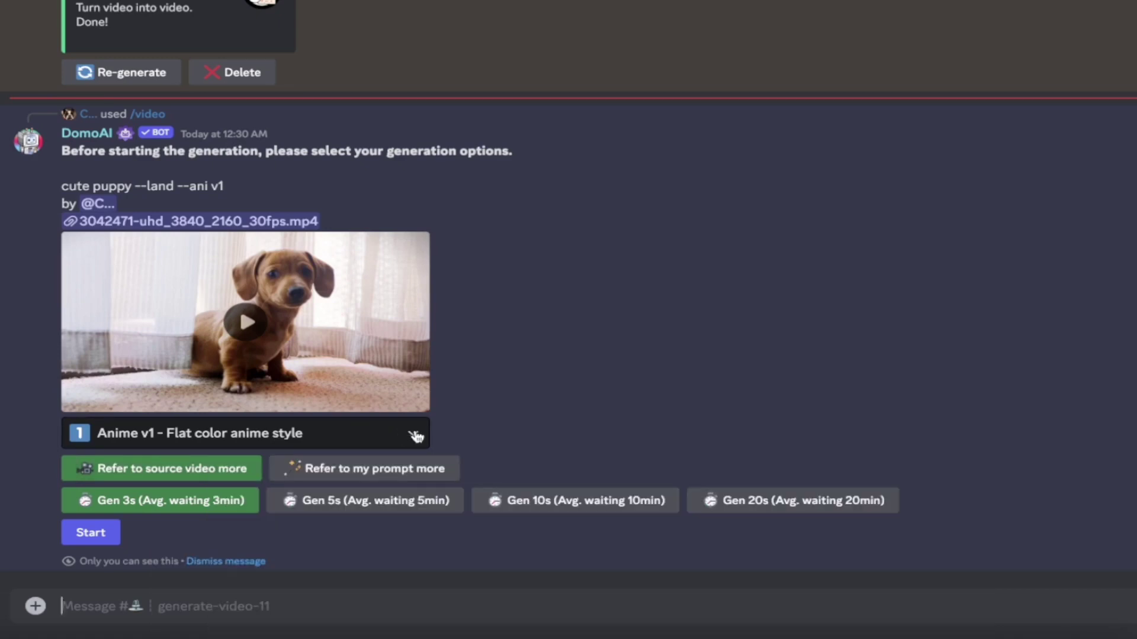
- Choose the Illustration v9 - 2.5D illustration style model with the Gen 5s duration and start the generation
{"action": "left_click", "coordinate": [416, 437]}
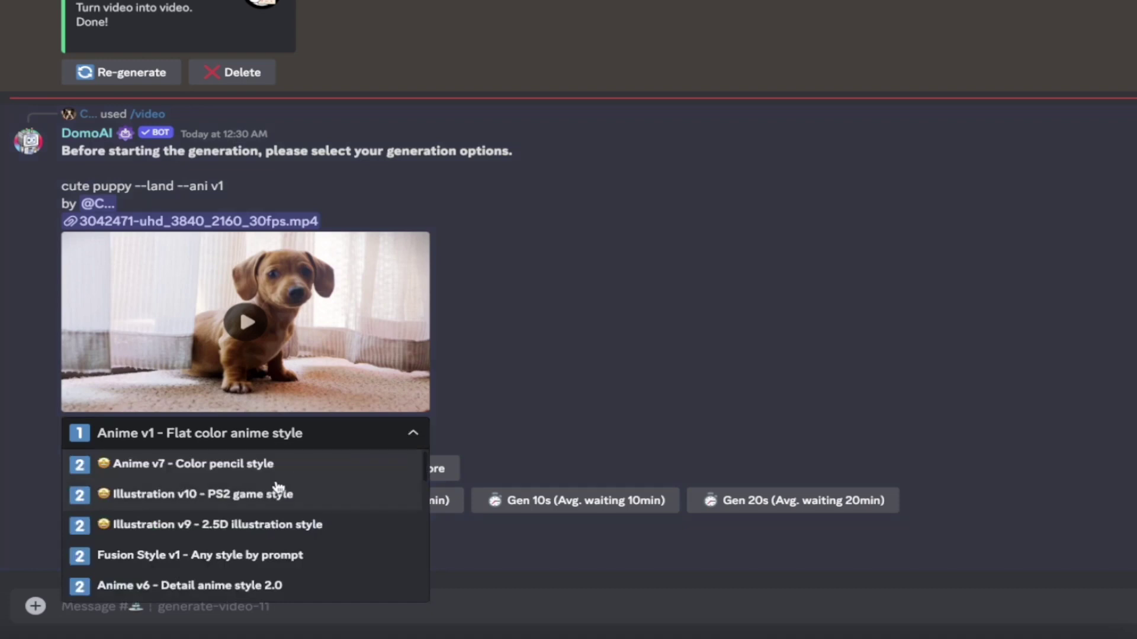
{"action": "scroll", "coordinate": [261, 499], "scroll_direction": "down", "scroll_amount": 10}
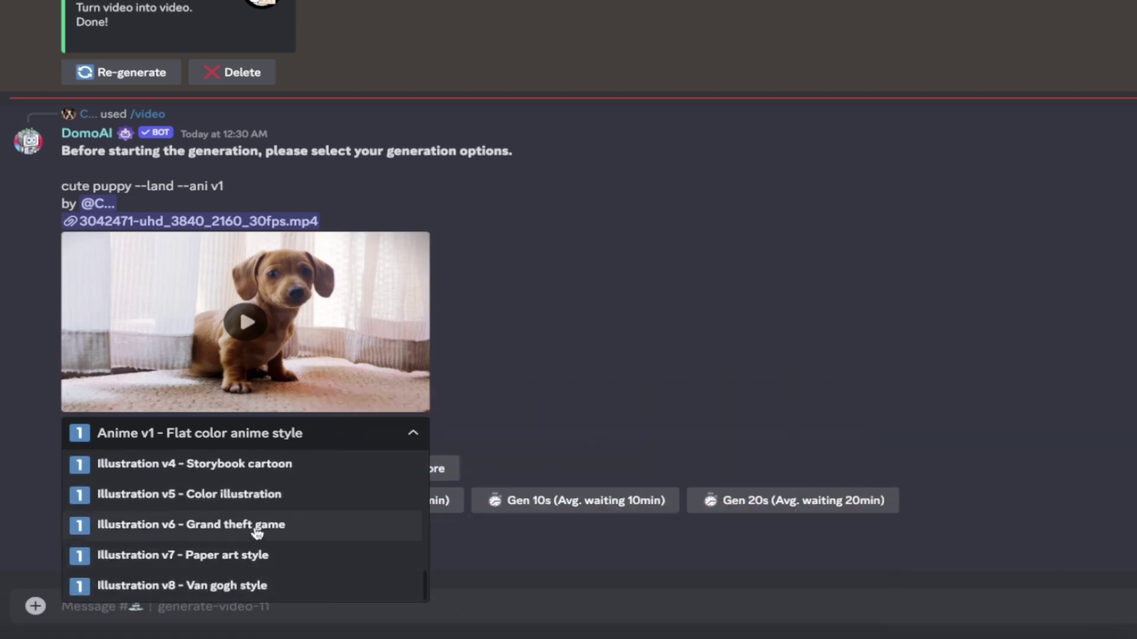
{"action": "scroll", "coordinate": [257, 533], "scroll_direction": "up", "scroll_amount": 3}
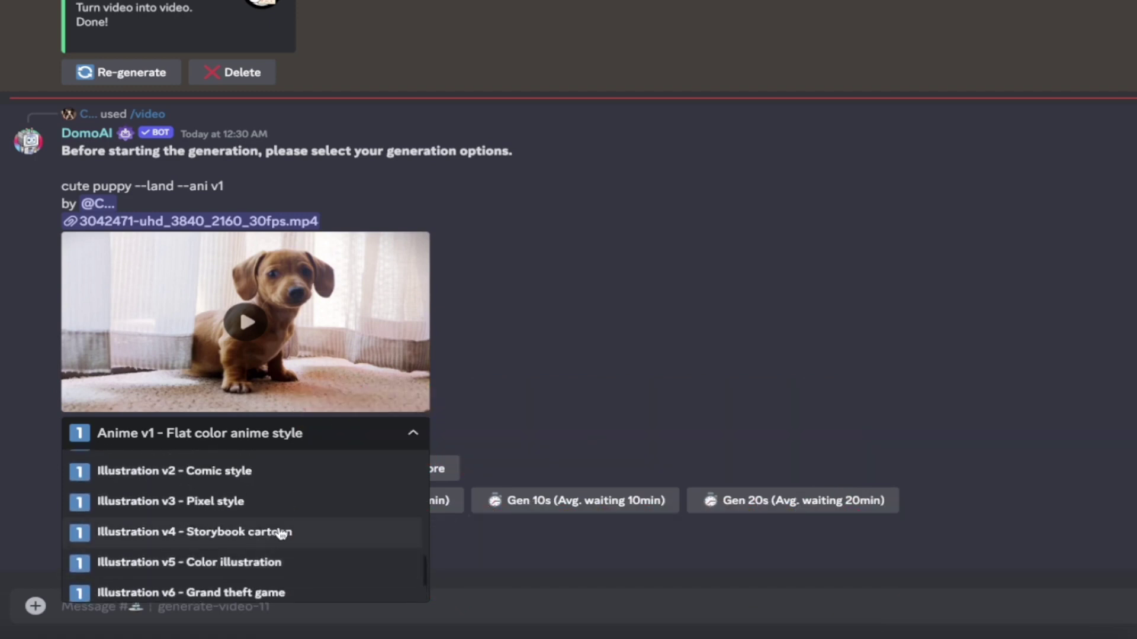
{"action": "scroll", "coordinate": [282, 533], "scroll_direction": "up", "scroll_amount": 2}
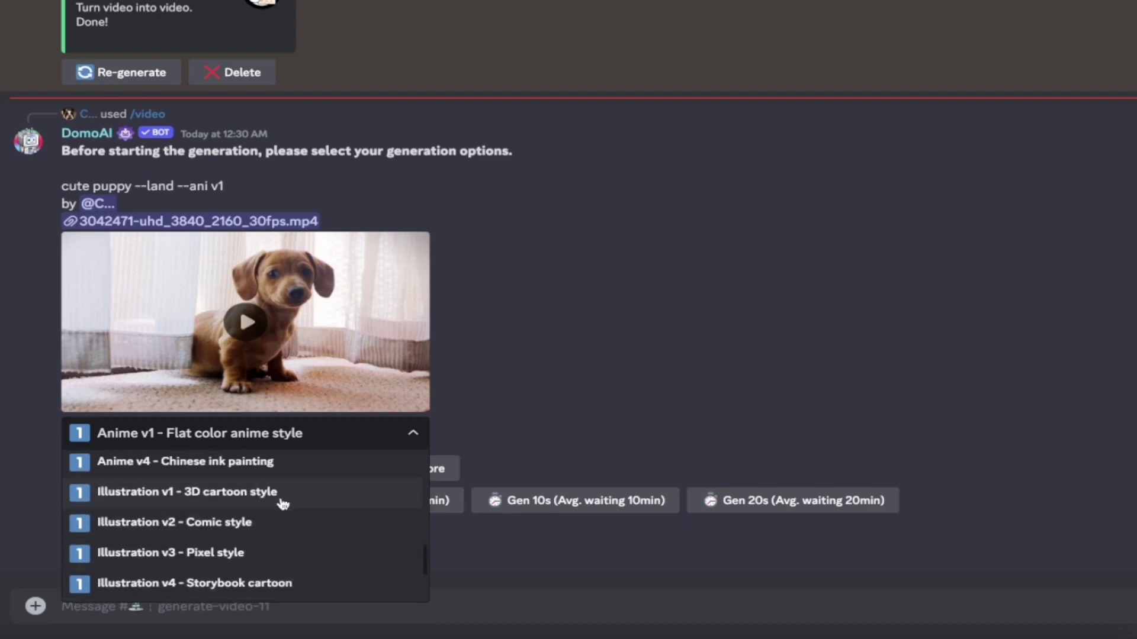
{"action": "scroll", "coordinate": [278, 510], "scroll_direction": "up", "scroll_amount": 3}
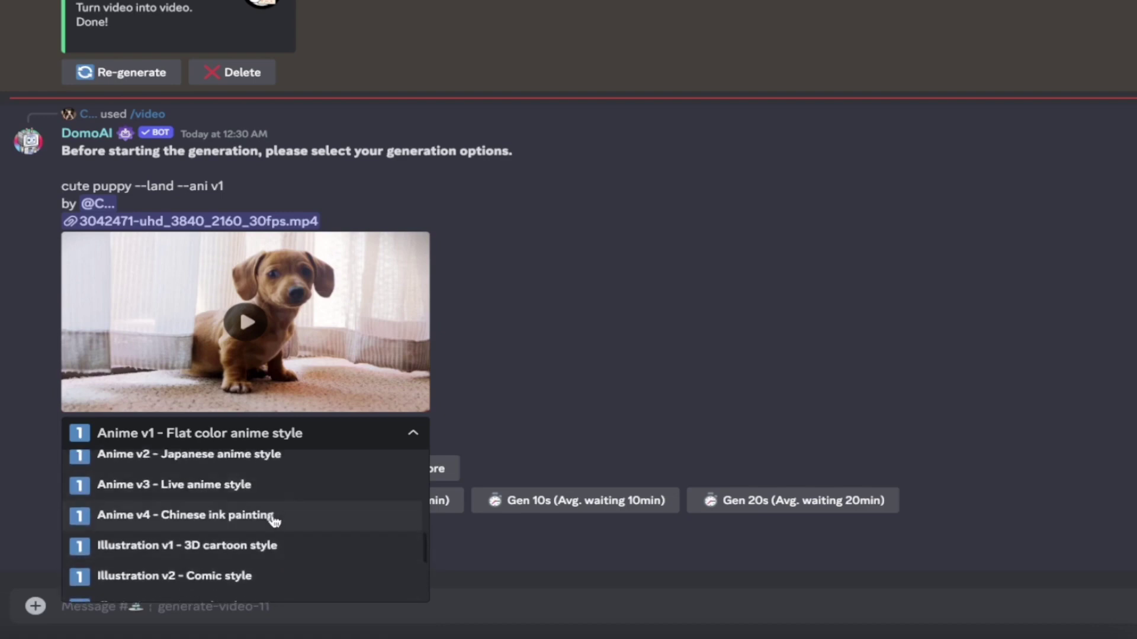
{"action": "scroll", "coordinate": [274, 521], "scroll_direction": "up", "scroll_amount": 3}
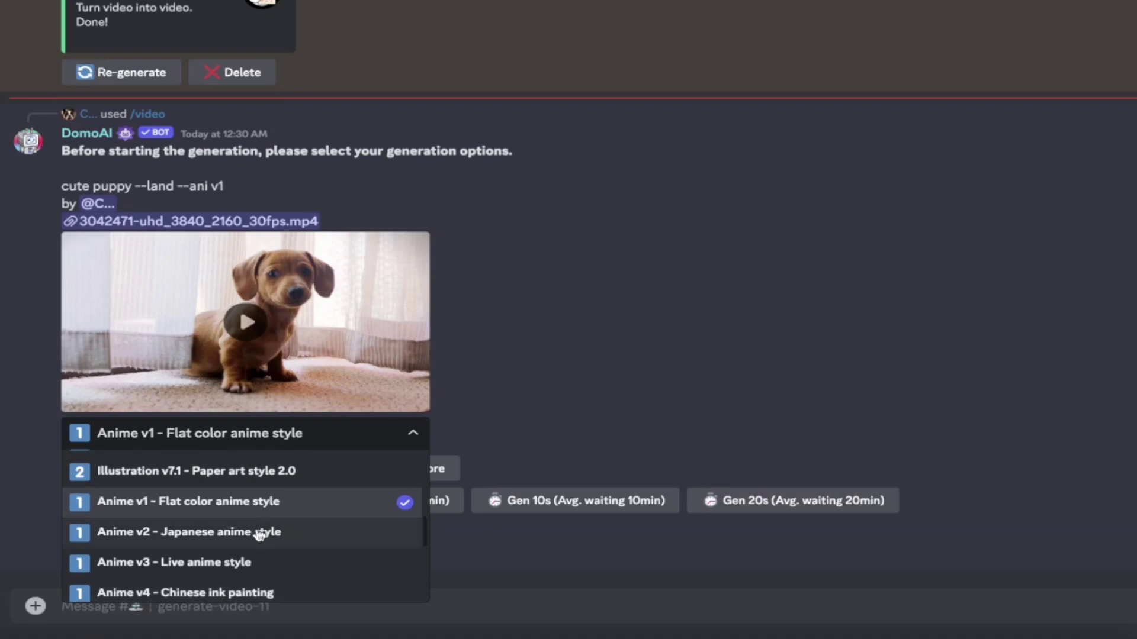
{"action": "scroll", "coordinate": [263, 536], "scroll_direction": "up", "scroll_amount": 2}
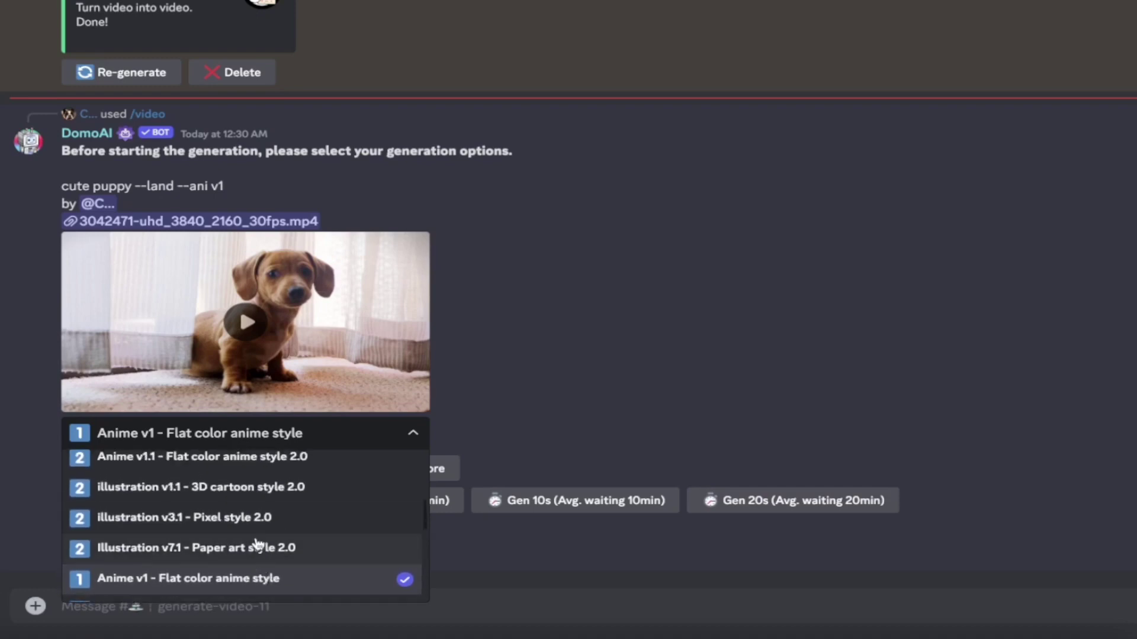
{"action": "scroll", "coordinate": [257, 543], "scroll_direction": "up", "scroll_amount": 6}
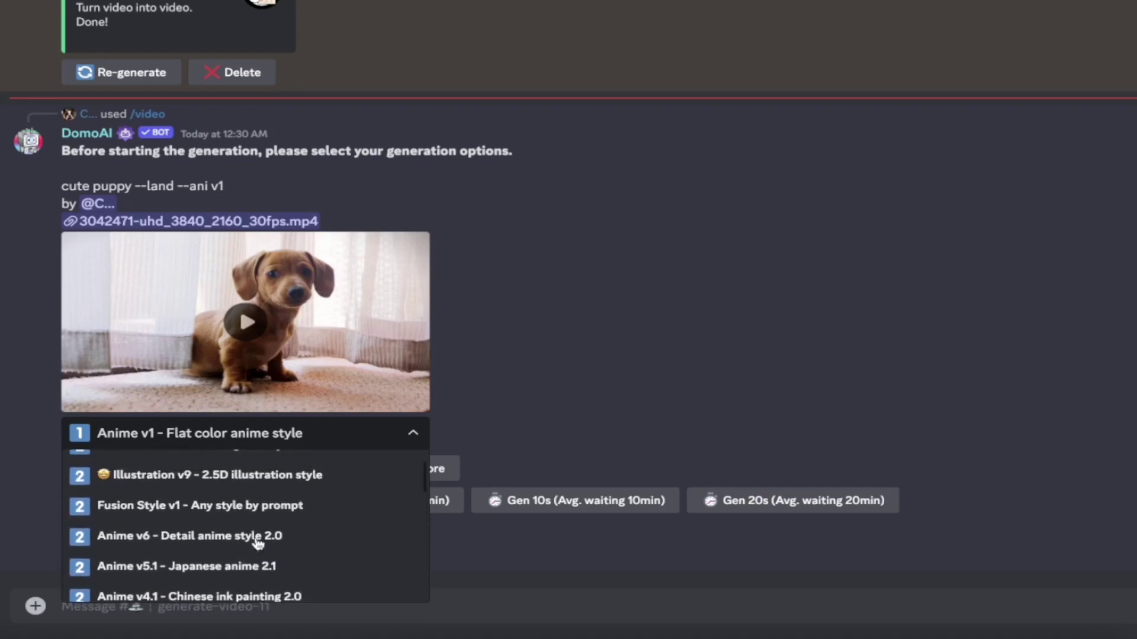
{"action": "scroll", "coordinate": [257, 541], "scroll_direction": "up", "scroll_amount": 1}
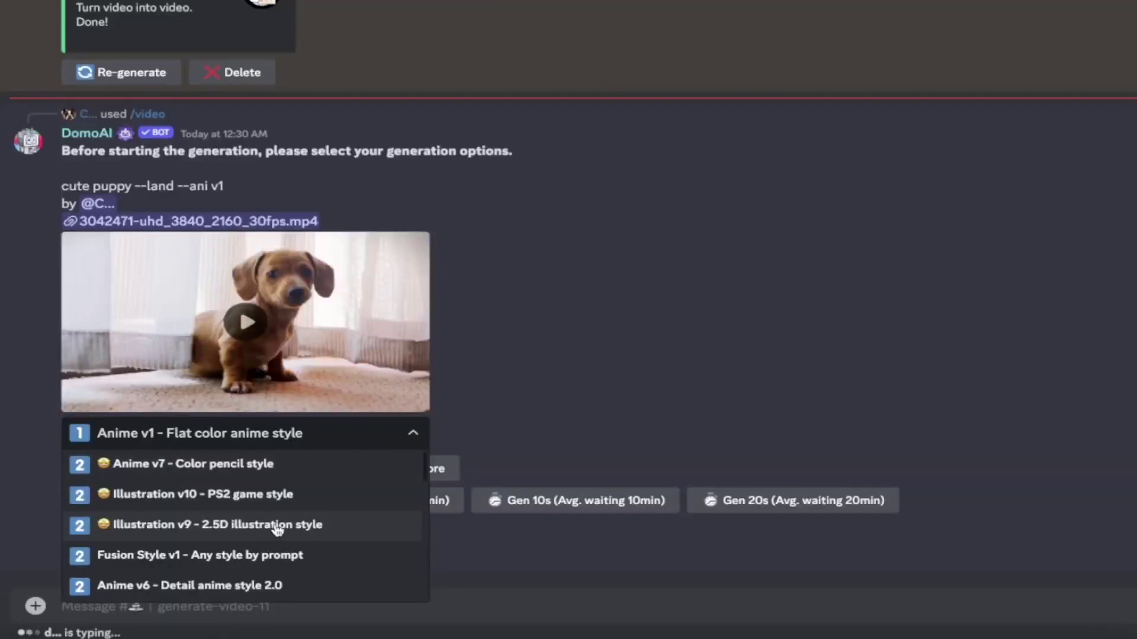
{"action": "left_click", "coordinate": [276, 526]}
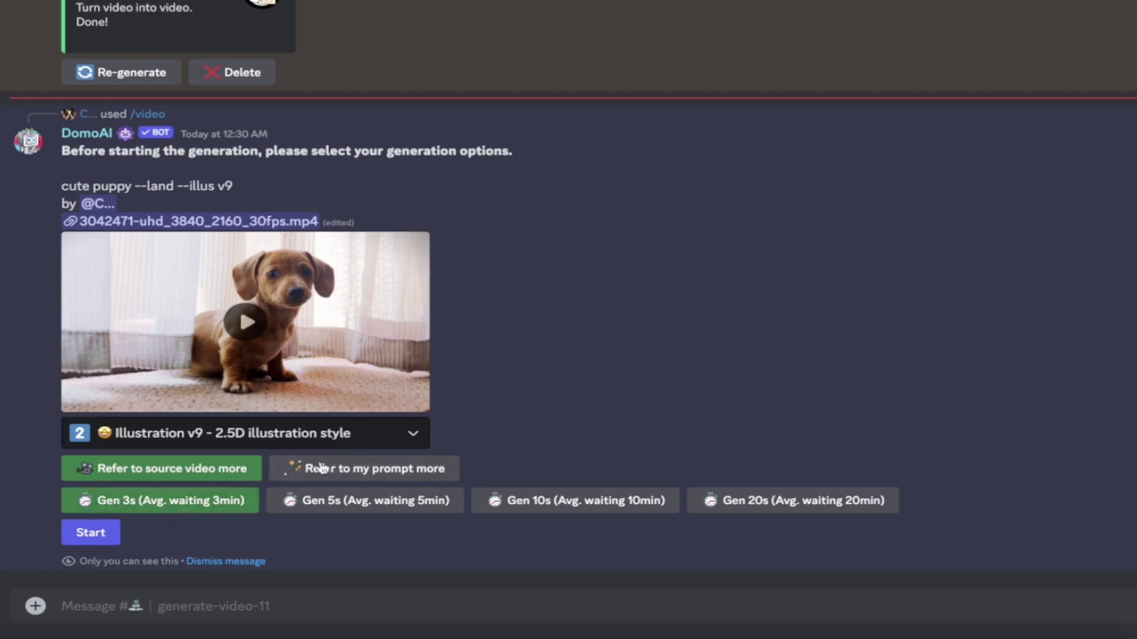
{"action": "left_click", "coordinate": [362, 504]}
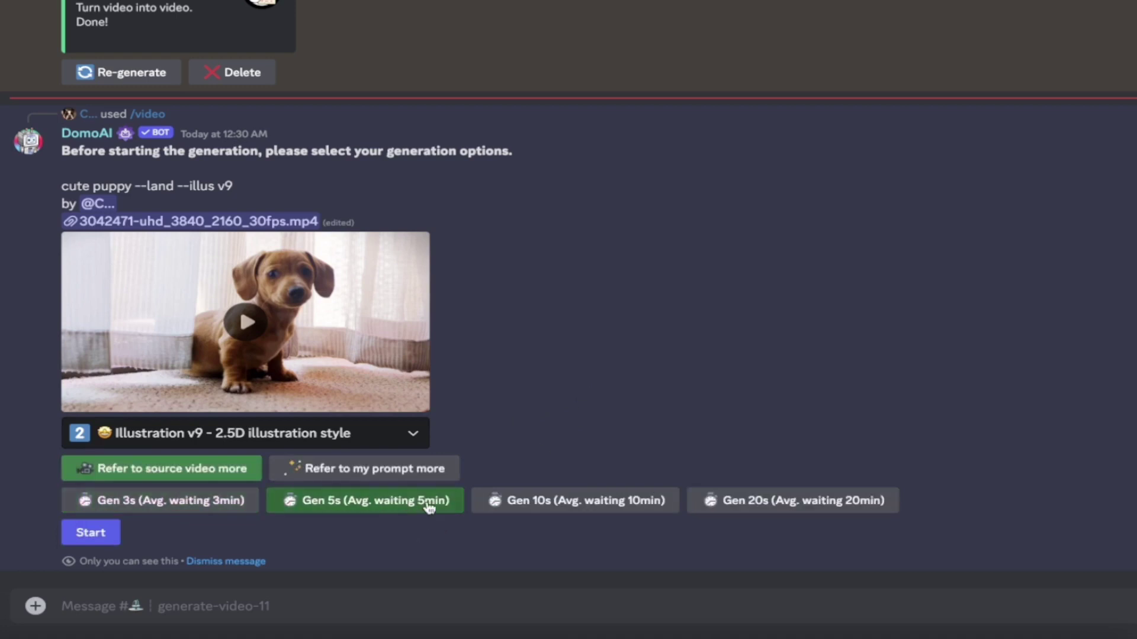
{"action": "left_click", "coordinate": [107, 533]}
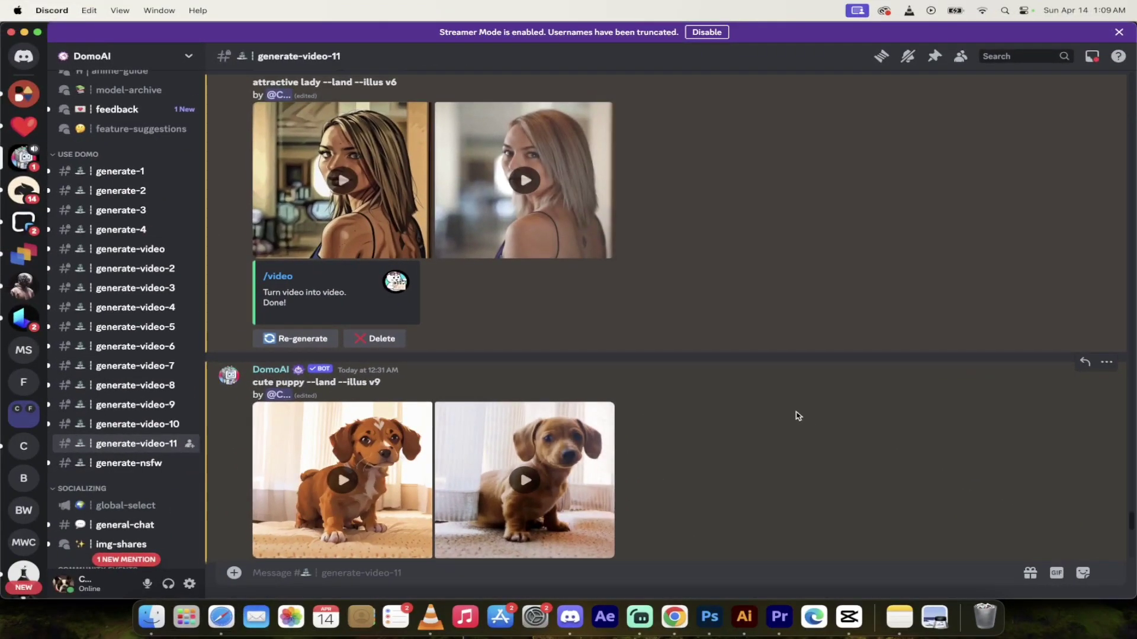
- View the original and the stylised clip in the "cute puppy --land --illus v9" post
{"action": "left_click", "coordinate": [528, 483]}
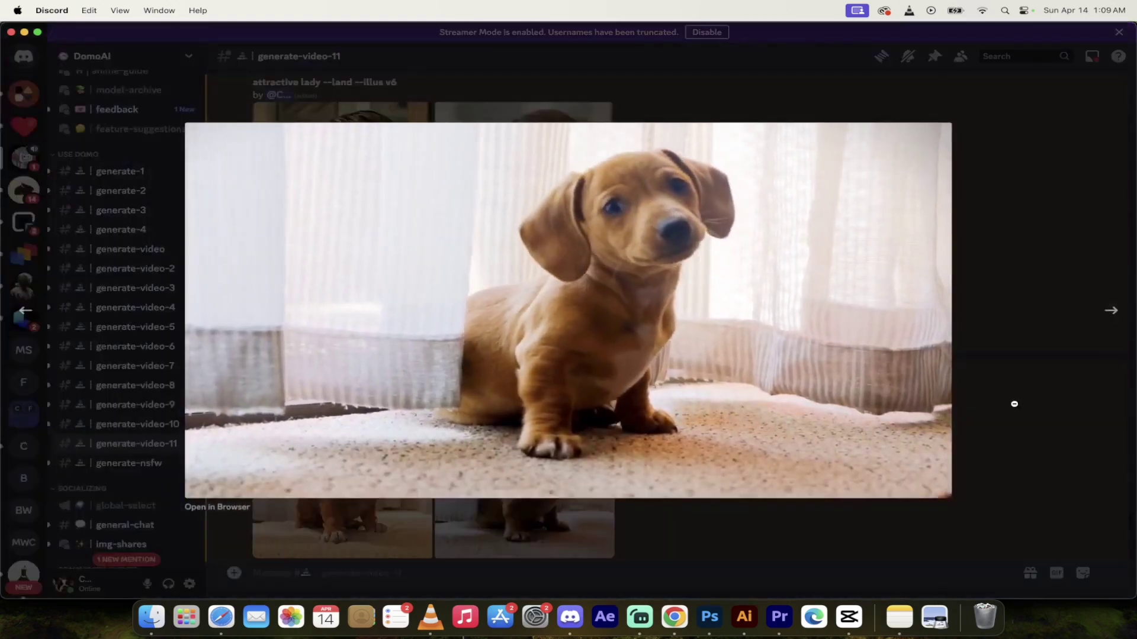
{"action": "left_click", "coordinate": [1014, 404]}
{"action": "left_click", "coordinate": [340, 477]}
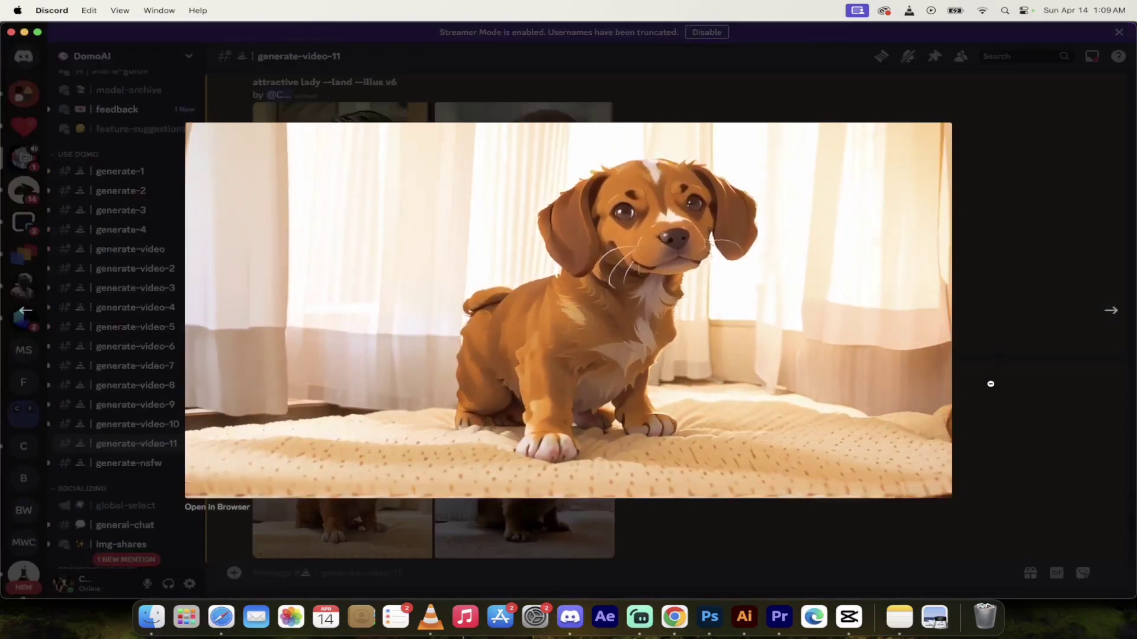
{"action": "left_click", "coordinate": [1013, 414]}
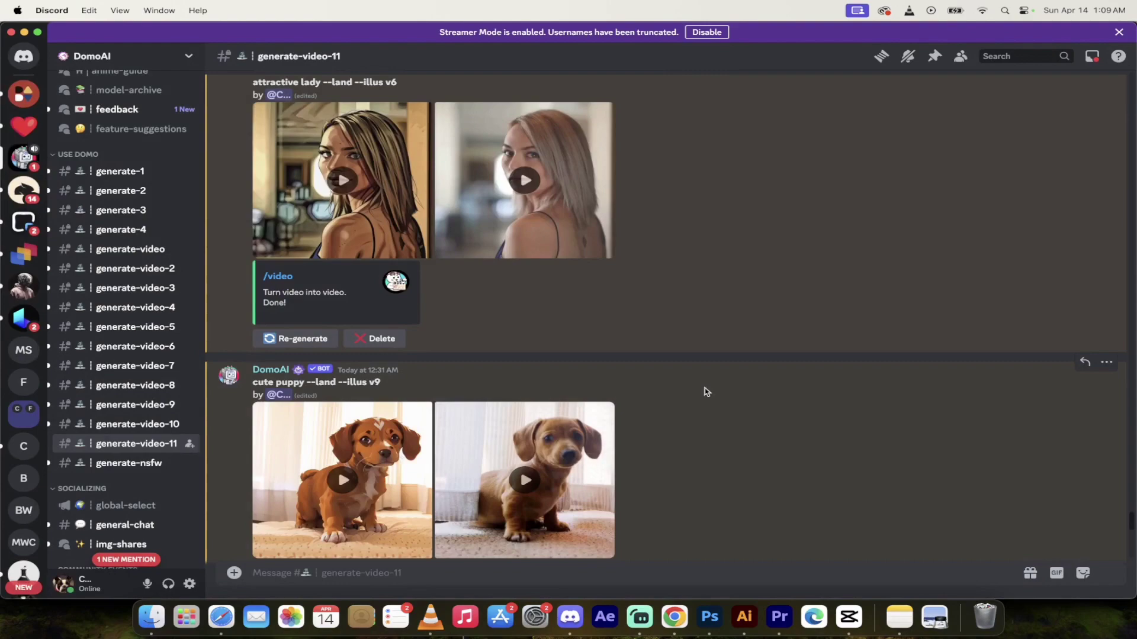
- Compare the source clip with its restyled version in the "attractive lady --land --illus v6" post
{"action": "left_click", "coordinate": [524, 180]}
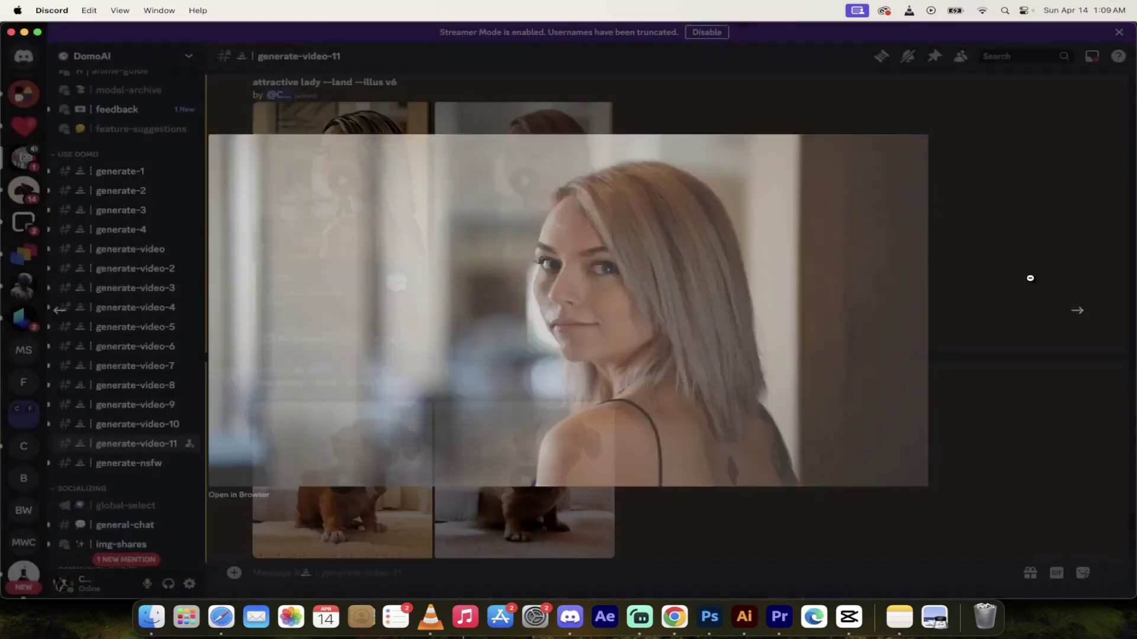
{"action": "left_click", "coordinate": [1029, 278]}
{"action": "left_click", "coordinate": [506, 174]}
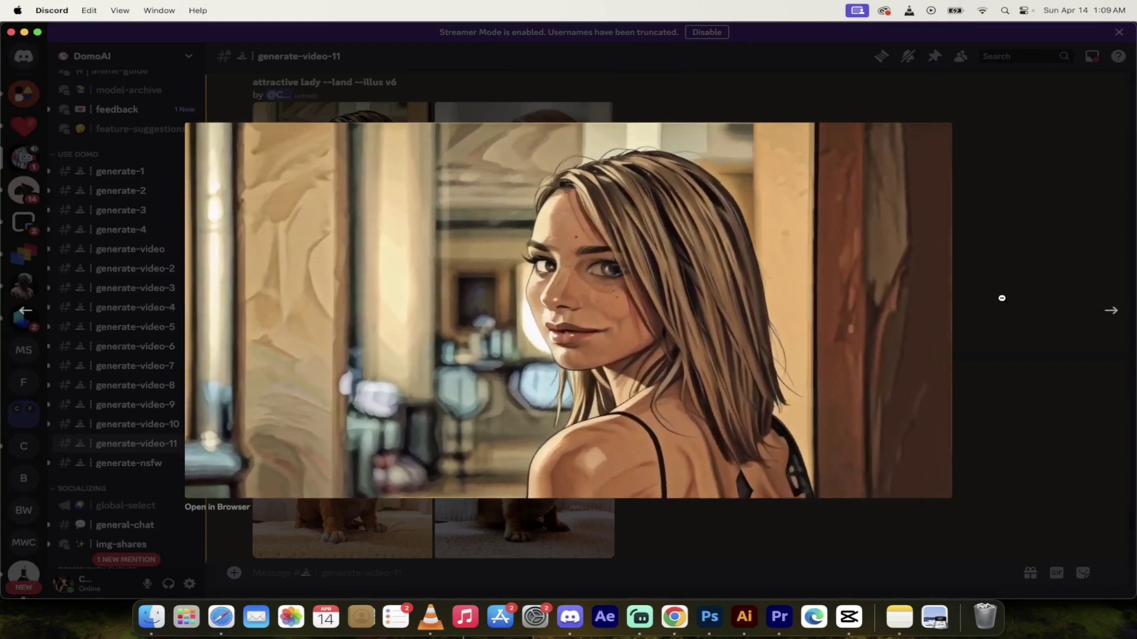
{"action": "left_click", "coordinate": [1001, 298]}
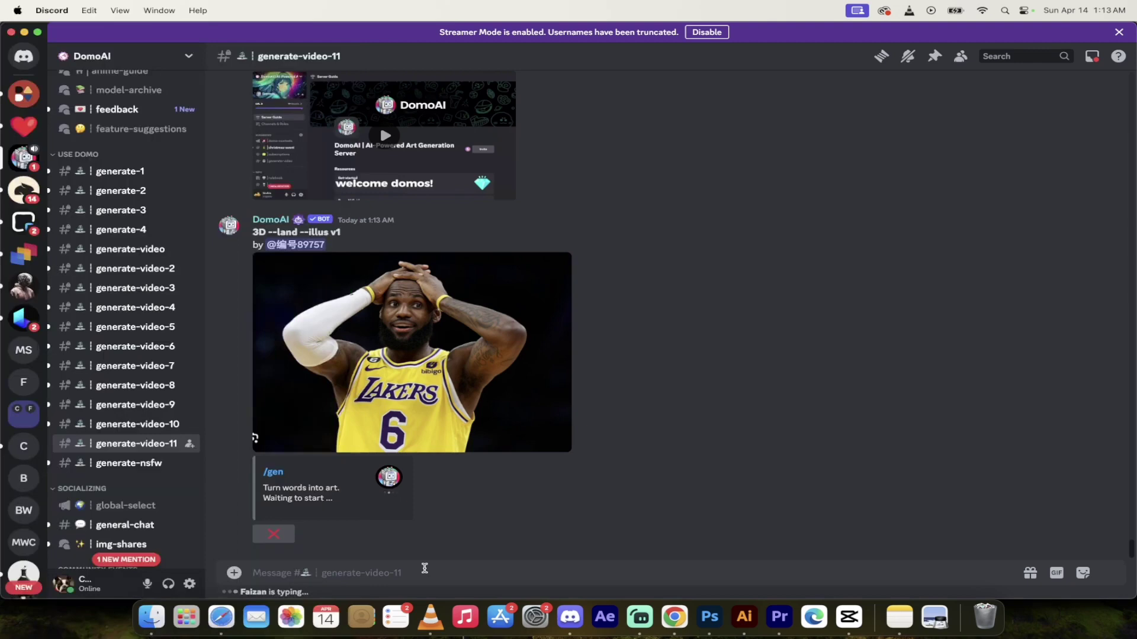
- Set up a /move command with 6003998-uhd_2160_3840_30fps.mp4 as the reference video and images.jpeg as the image
{"action": "type", "text": "/move"}
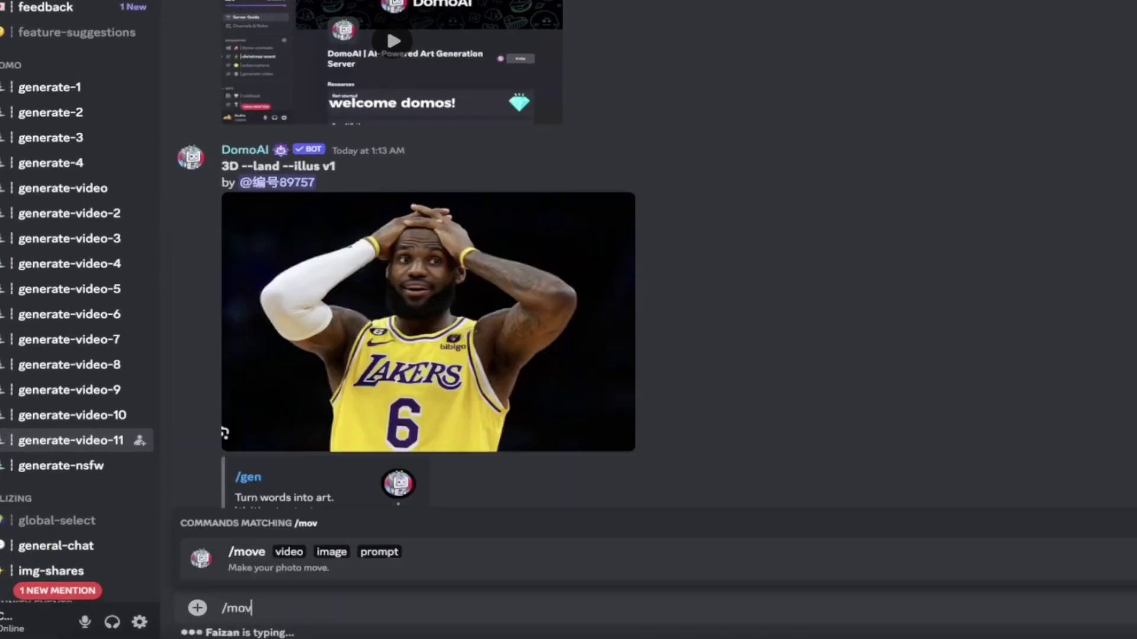
{"action": "key", "text": "Return"}
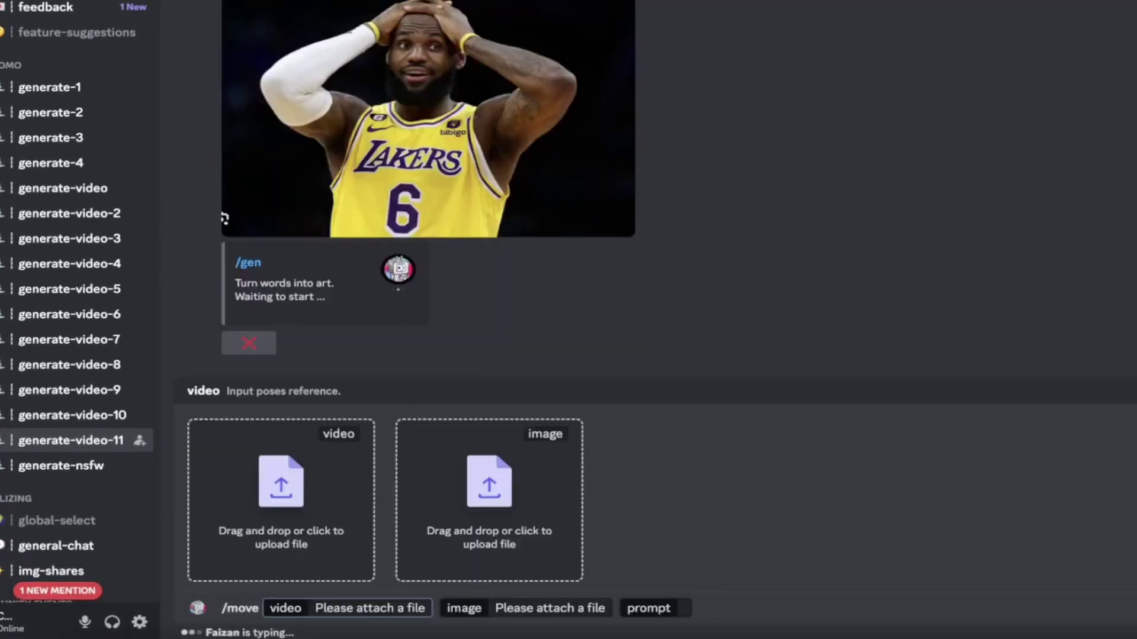
{"action": "left_click", "coordinate": [309, 489]}
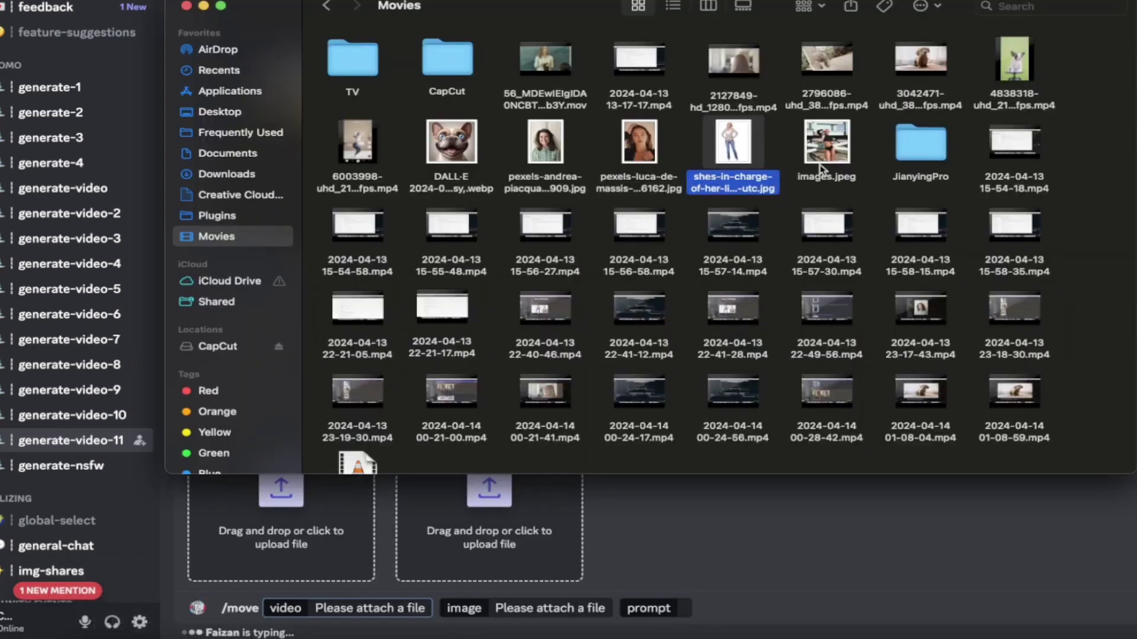
{"action": "left_click", "coordinate": [822, 166]}
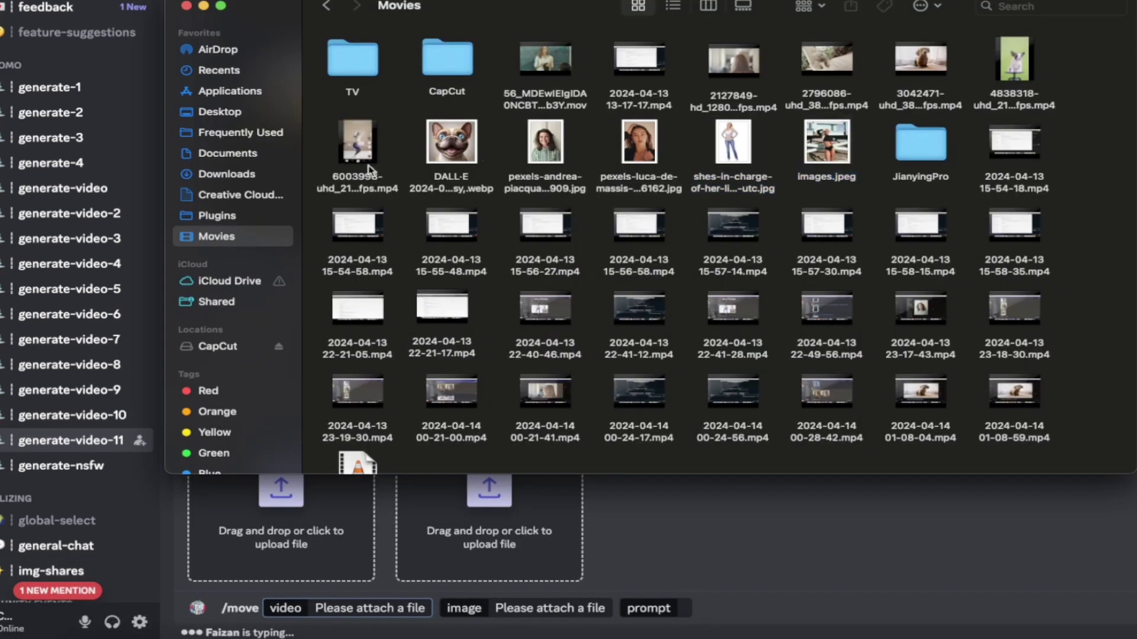
{"action": "left_click_drag", "start_coordinate": [359, 169], "coordinate": [277, 496]}
{"action": "key", "text": "super+Tab"}
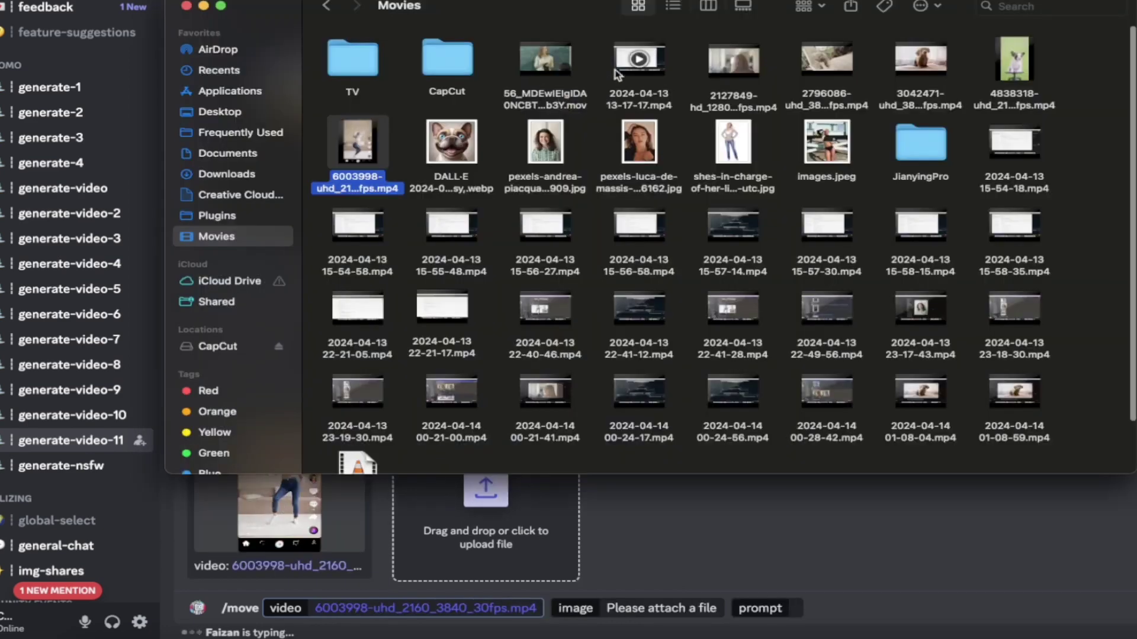
{"action": "left_click_drag", "start_coordinate": [821, 161], "coordinate": [477, 499]}
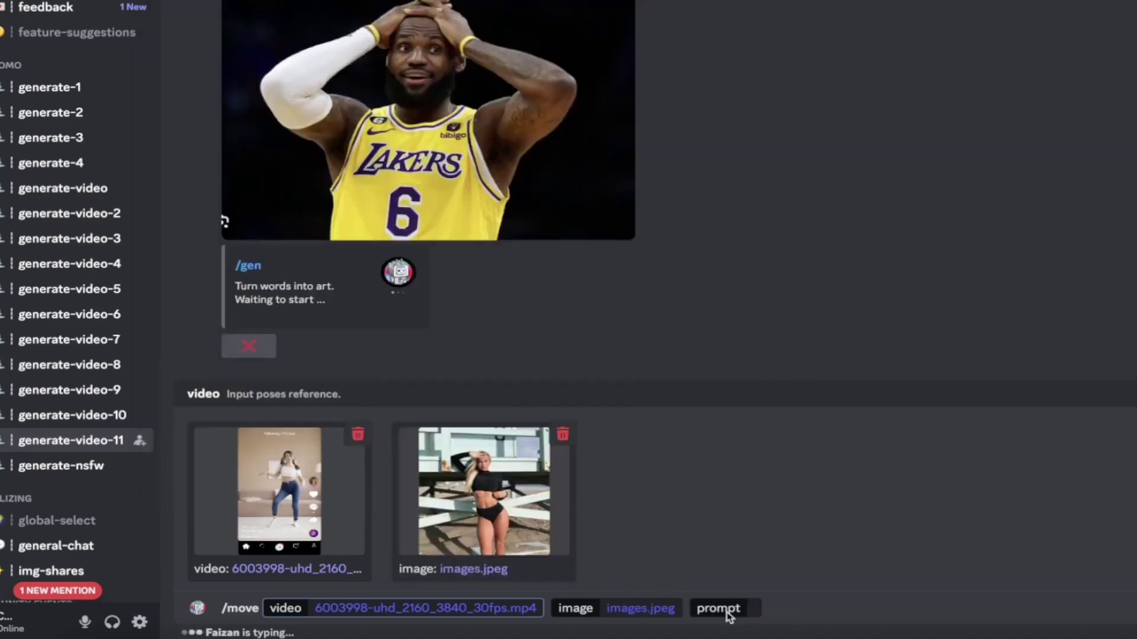
- Enter the prompt "pretty woman dancing --key green" and submit the /move command
{"action": "left_click", "coordinate": [749, 608]}
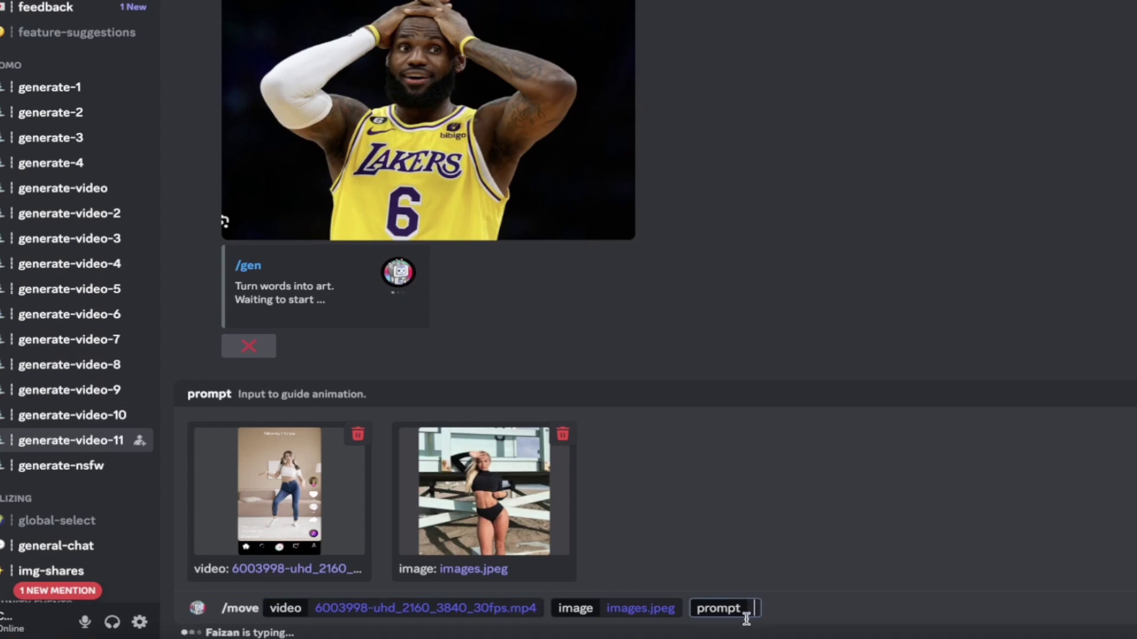
{"action": "type", "text": "pretty woman dancing"}
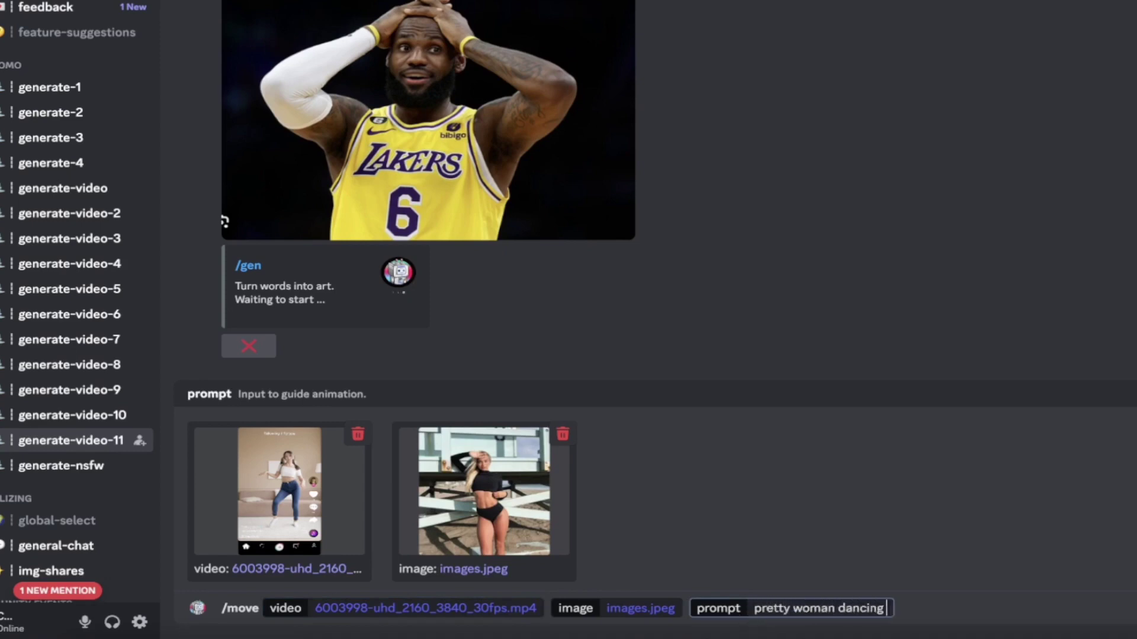
{"action": "type", "text": " --ke"}
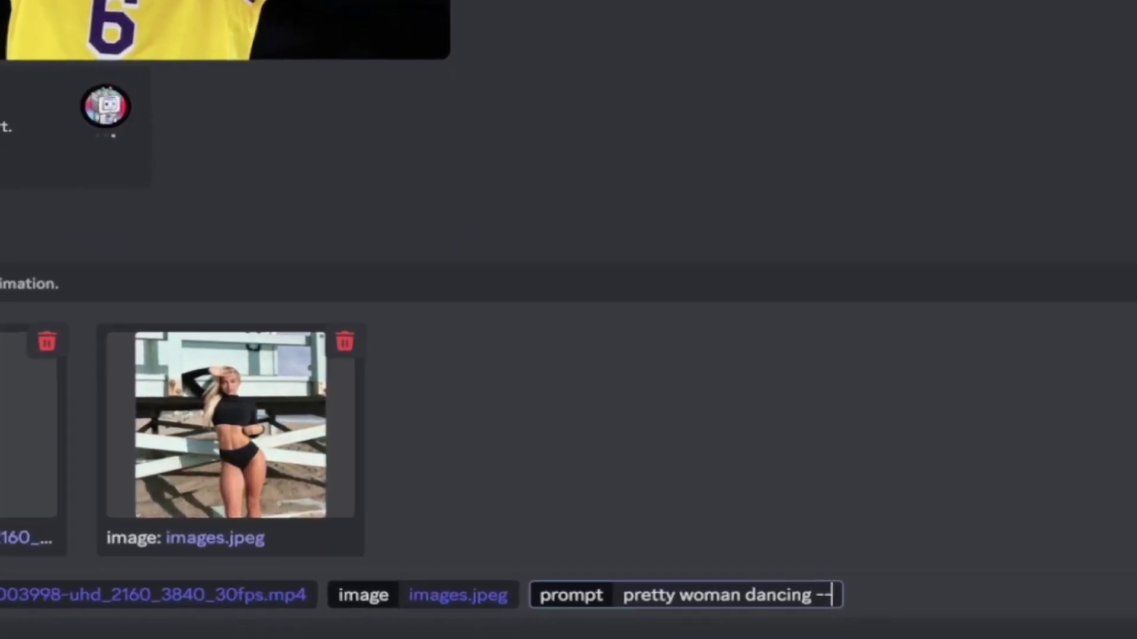
{"action": "type", "text": "y"}
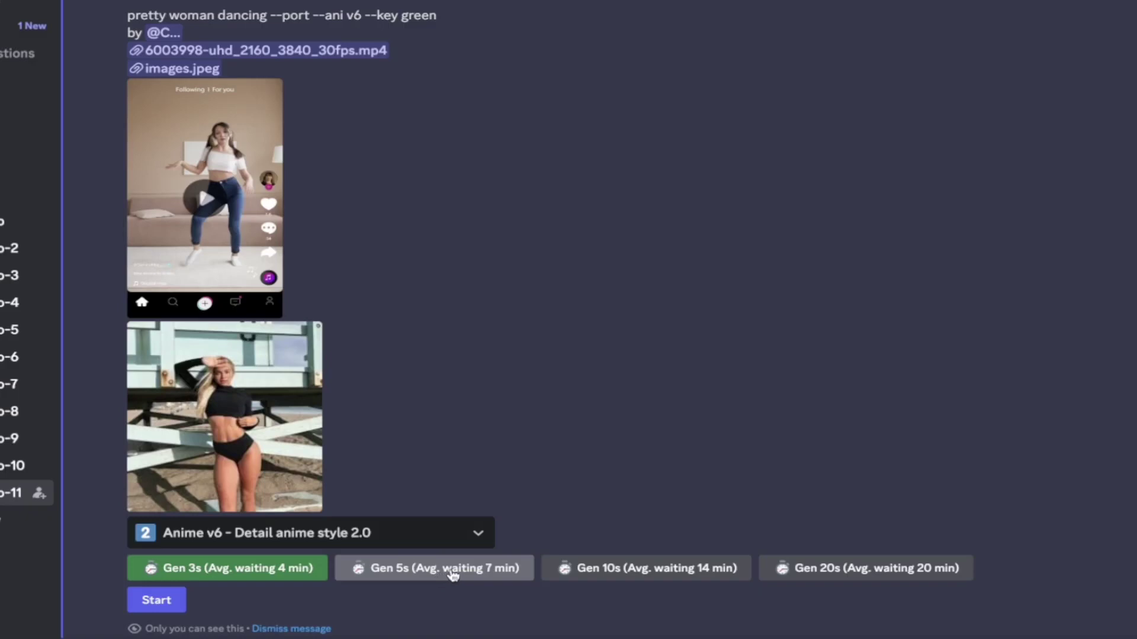
- Set the generation to 5 seconds with the Anime v2 - Japanese anime style model and start it
{"action": "left_click", "coordinate": [457, 574]}
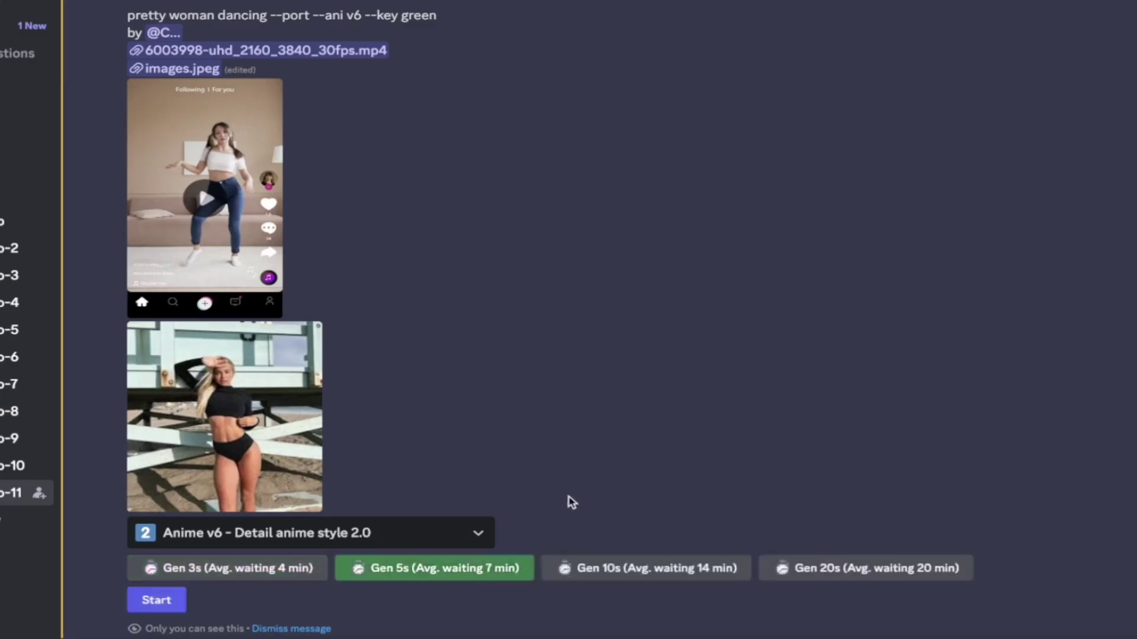
{"action": "left_click", "coordinate": [474, 536]}
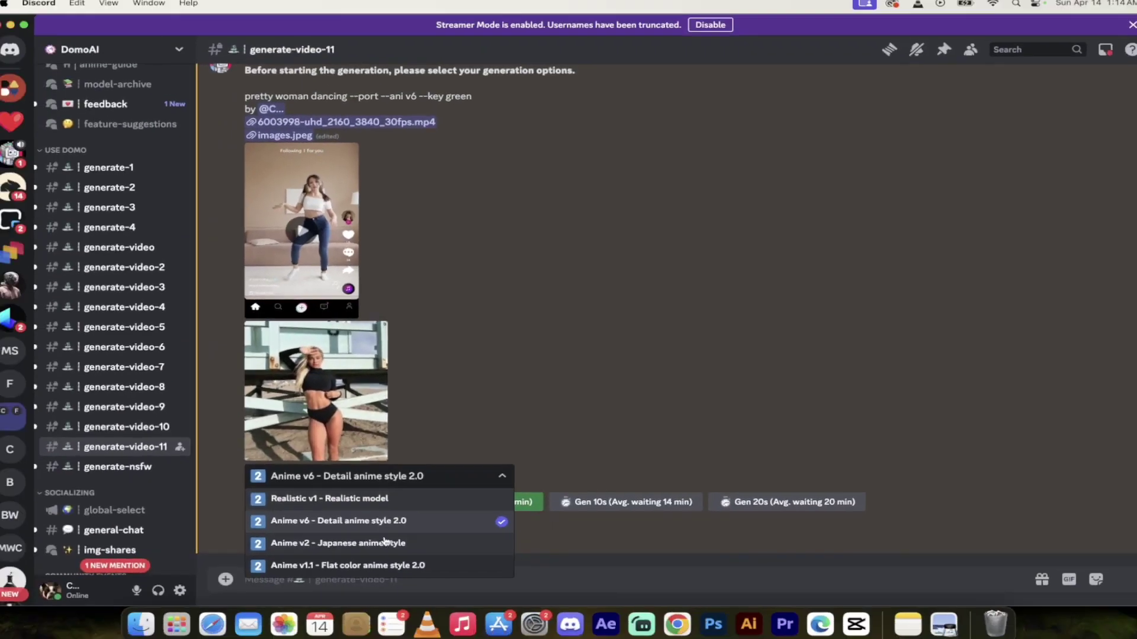
{"action": "left_click", "coordinate": [389, 538]}
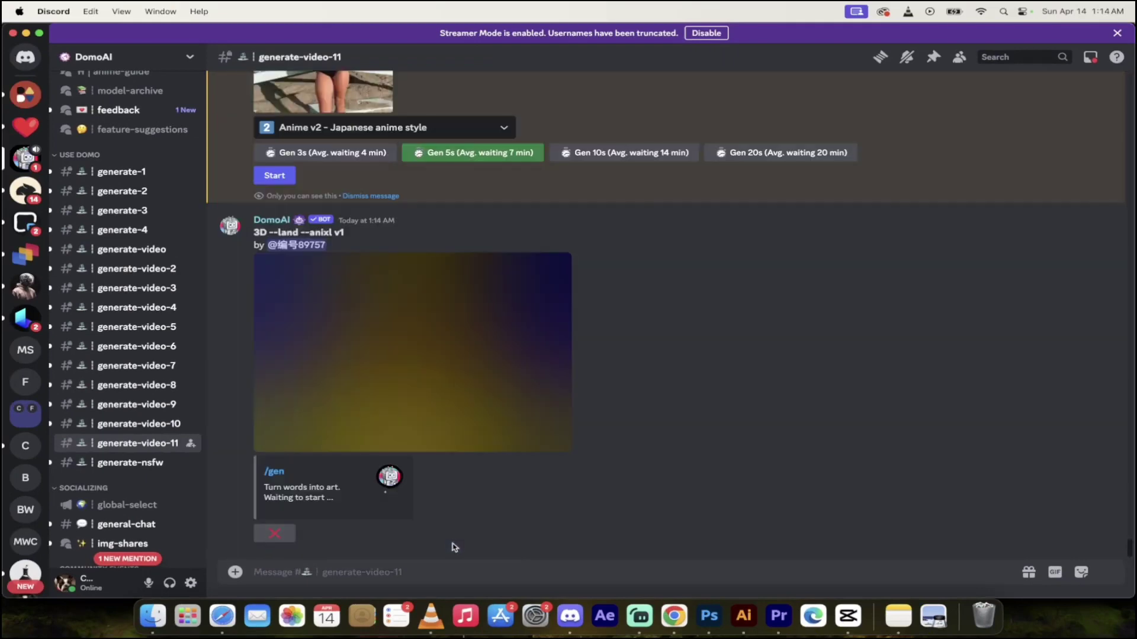
{"action": "left_click", "coordinate": [276, 176]}
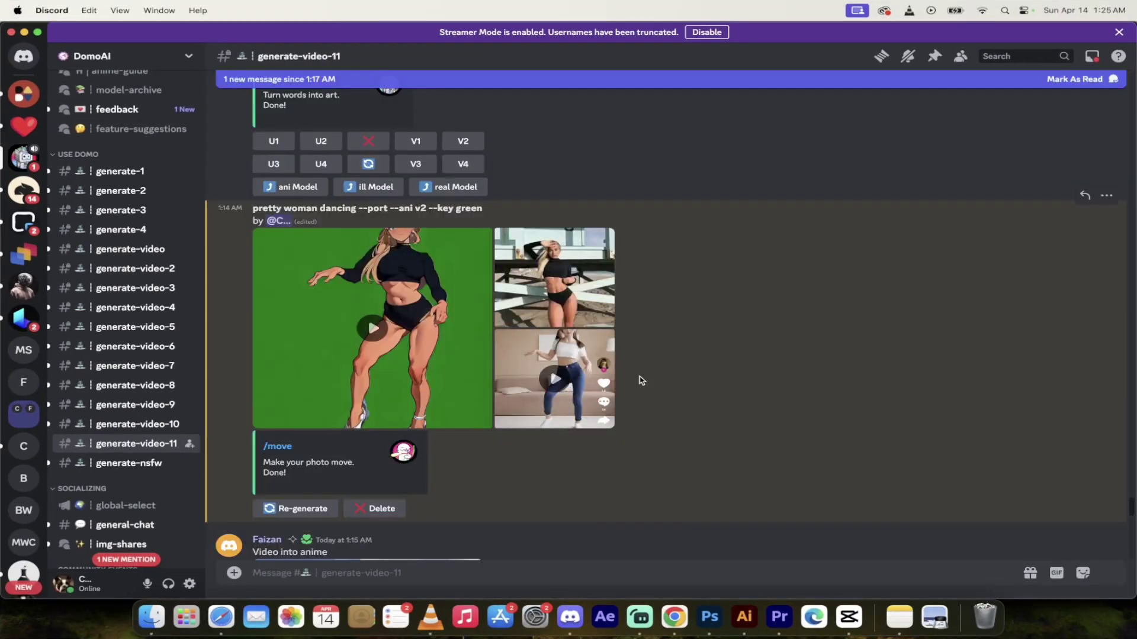
- View the source photo, the reference dance clip and the generated green-background video in the finished /move post, pausing the generated video partway
{"action": "left_click", "coordinate": [565, 281]}
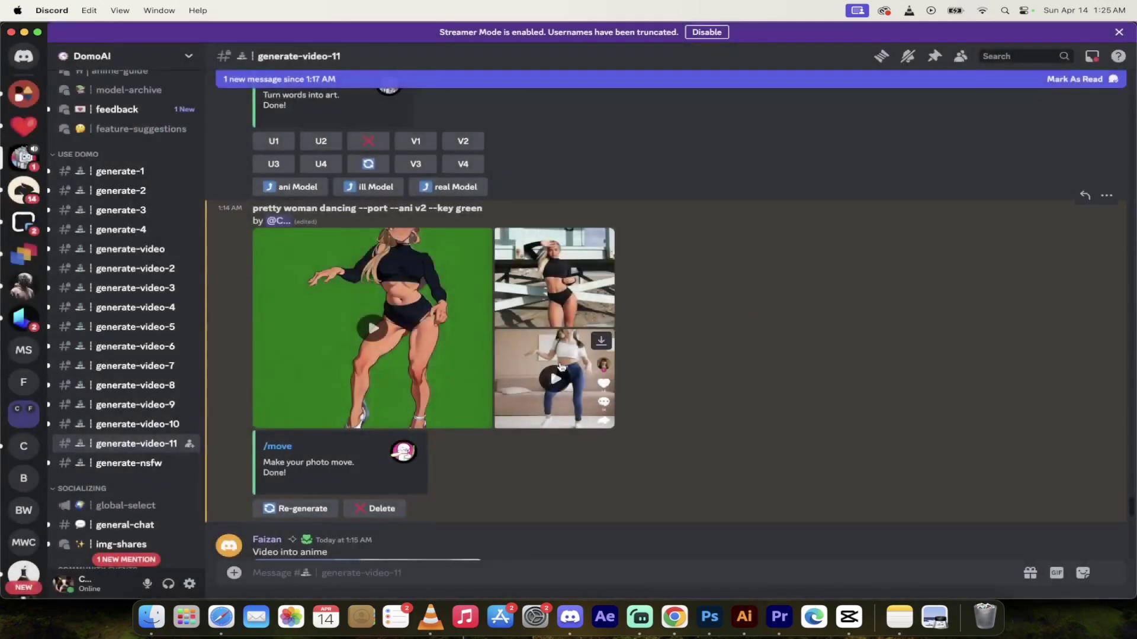
{"action": "left_click", "coordinate": [435, 402]}
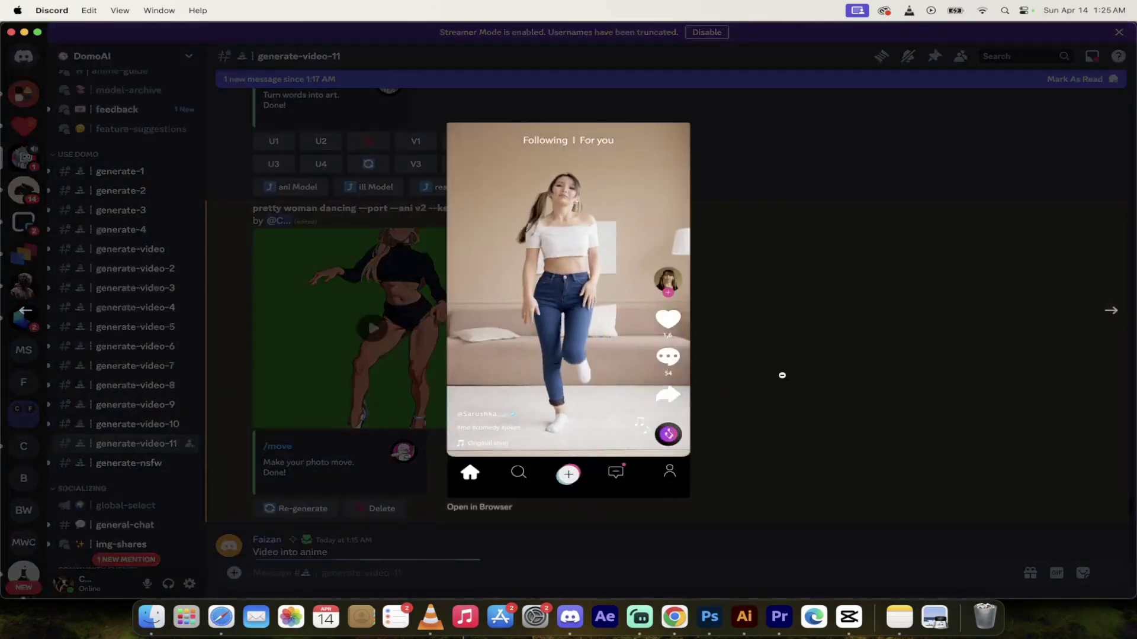
{"action": "left_click", "coordinate": [783, 376]}
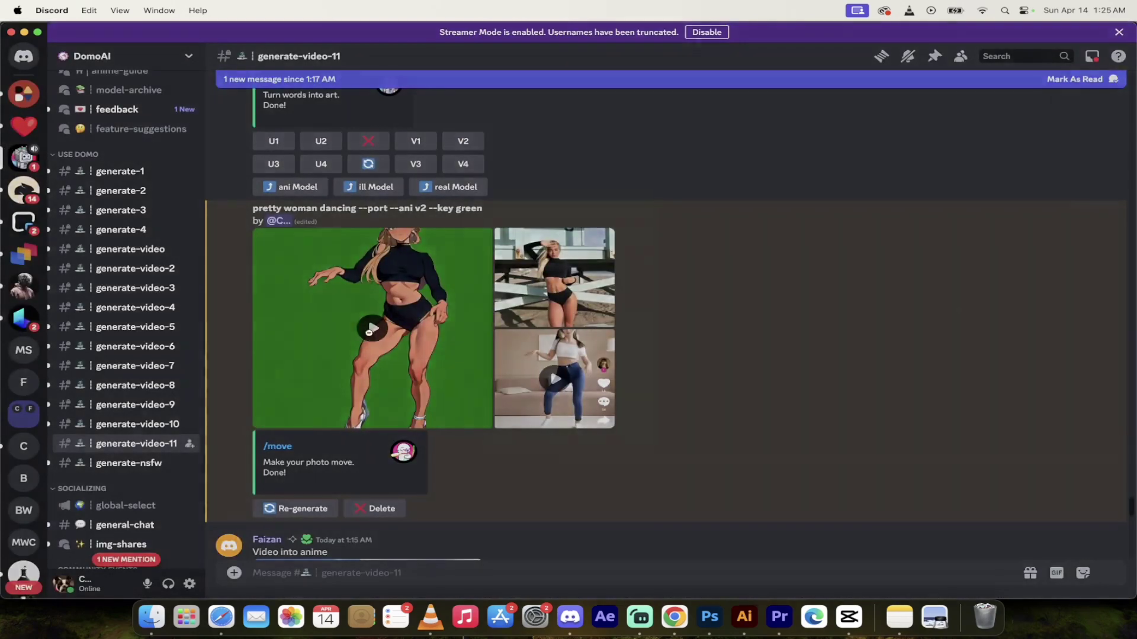
{"action": "left_click", "coordinate": [370, 329]}
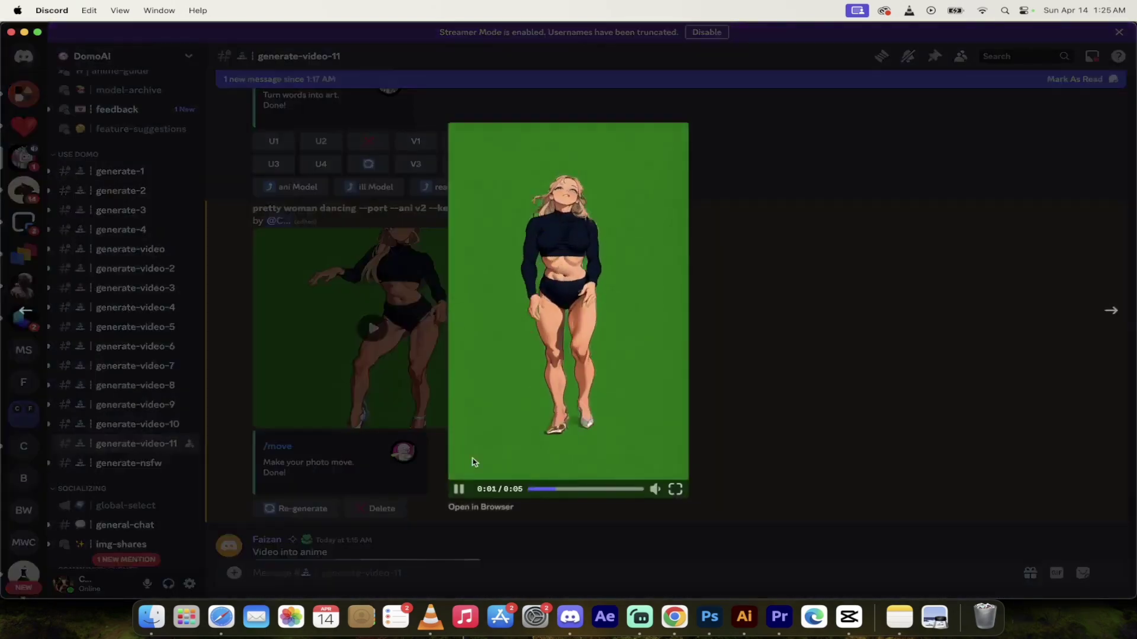
{"action": "left_click", "coordinate": [459, 491]}
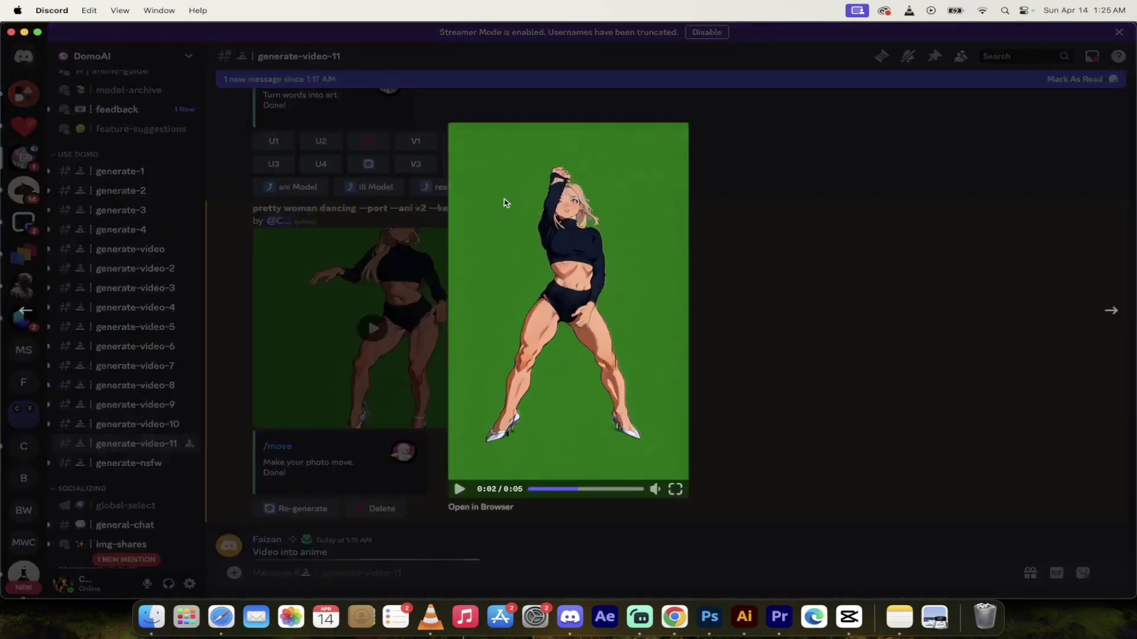